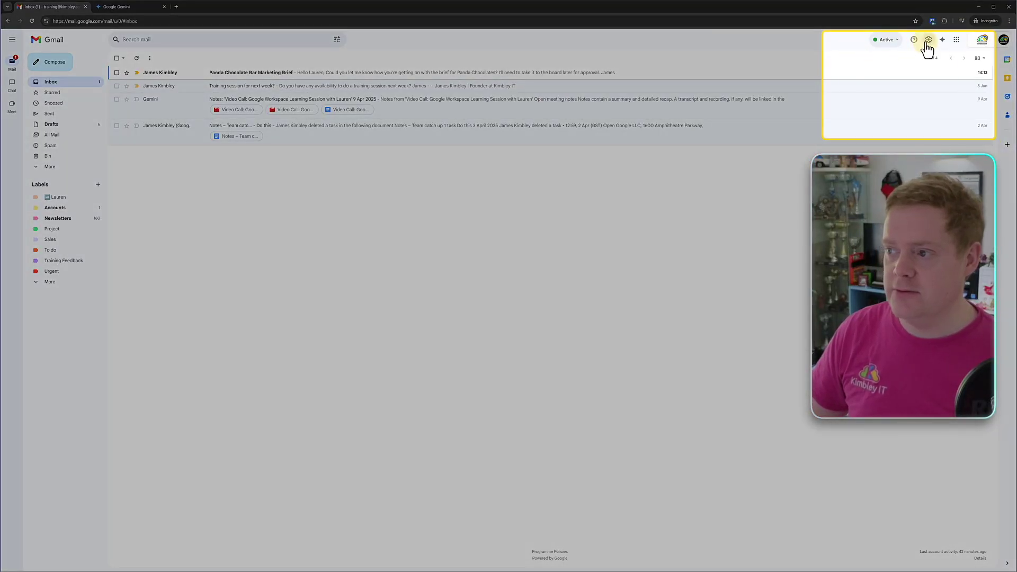
- Save Gmail's Google Workspace smart feature settings with both smart feature toggles left on
{"action": "left_click", "coordinate": [928, 39]}
{"action": "left_click", "coordinate": [912, 78]}
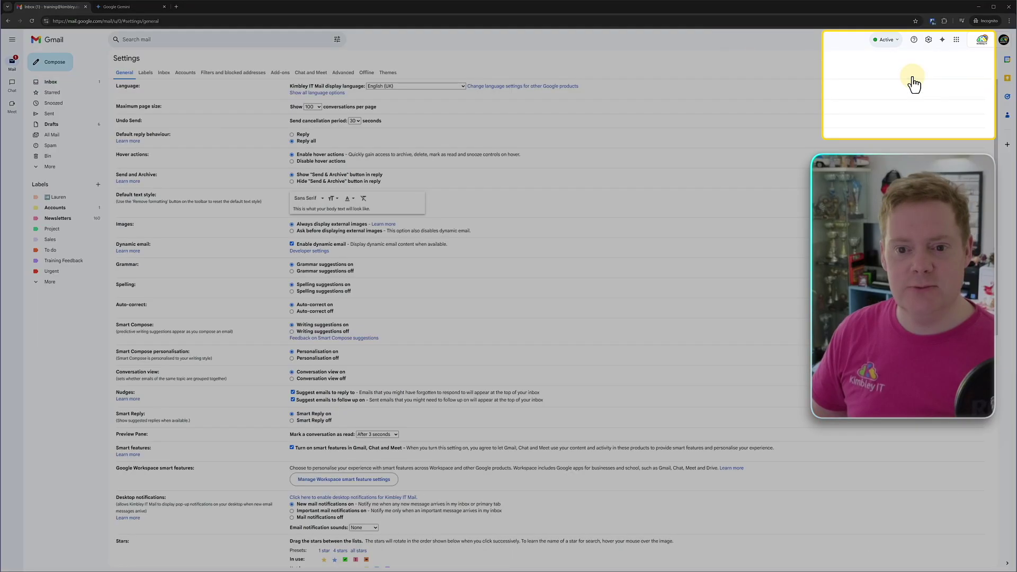
{"action": "scroll", "coordinate": [251, 162], "scroll_direction": "down", "scroll_amount": 2}
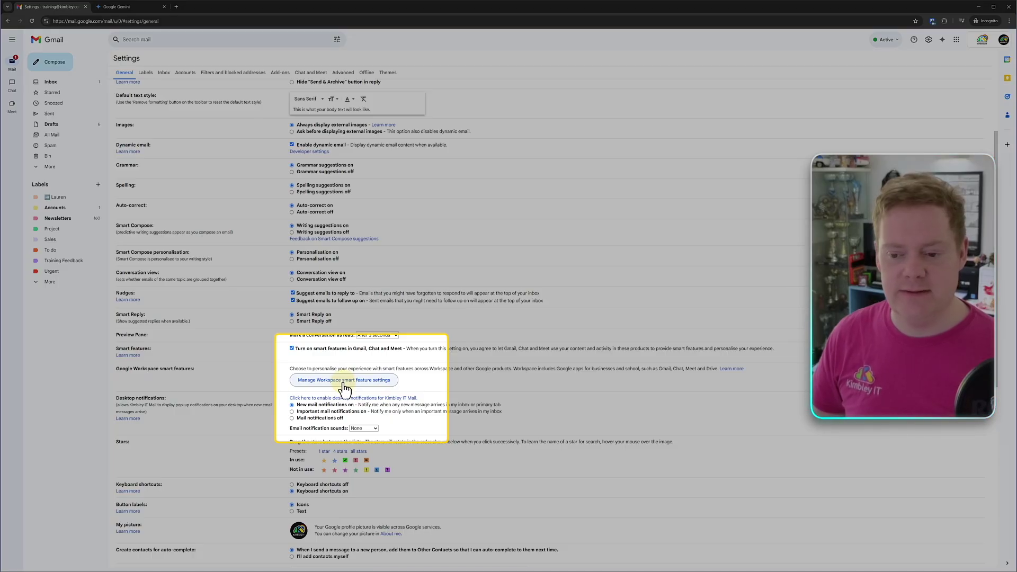
{"action": "left_click", "coordinate": [344, 380]}
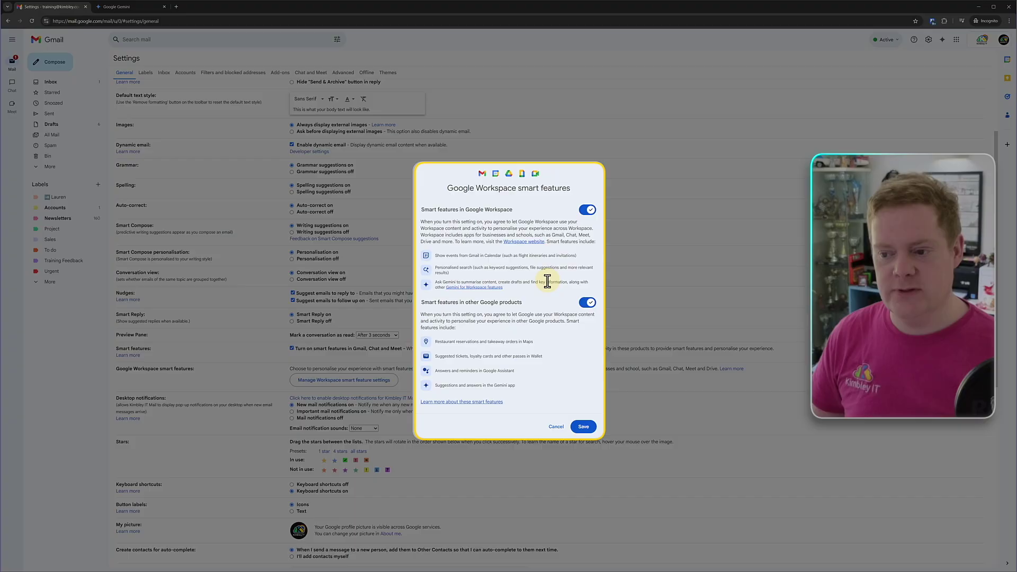
{"action": "left_click", "coordinate": [585, 430]}
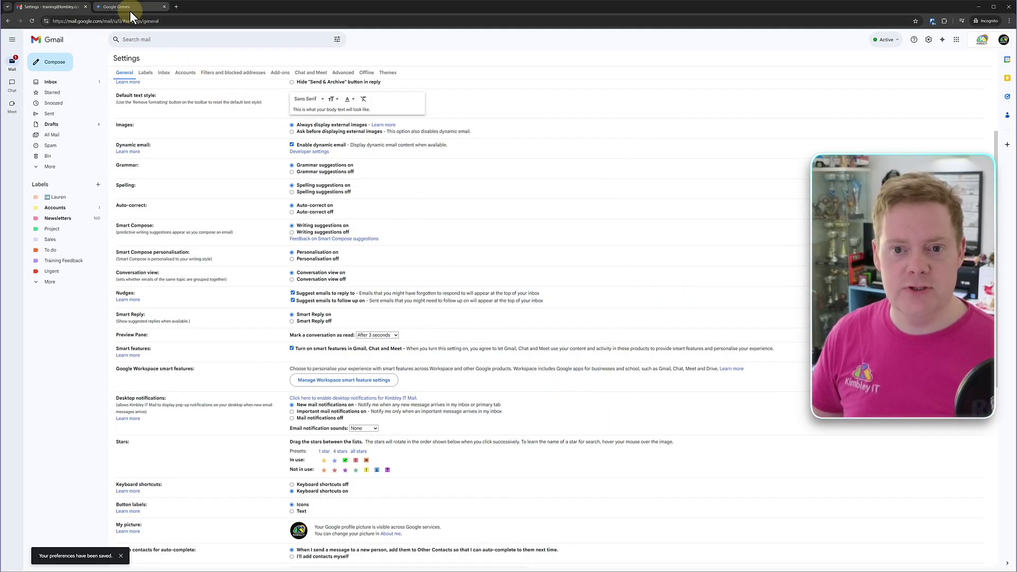
{"action": "left_click", "coordinate": [129, 11]}
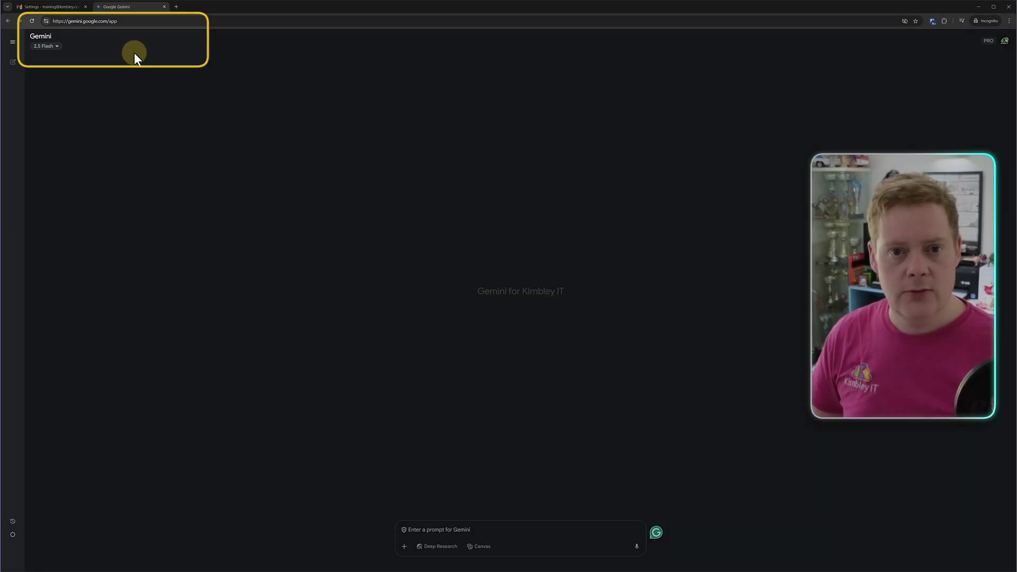
{"action": "left_click", "coordinate": [16, 536]}
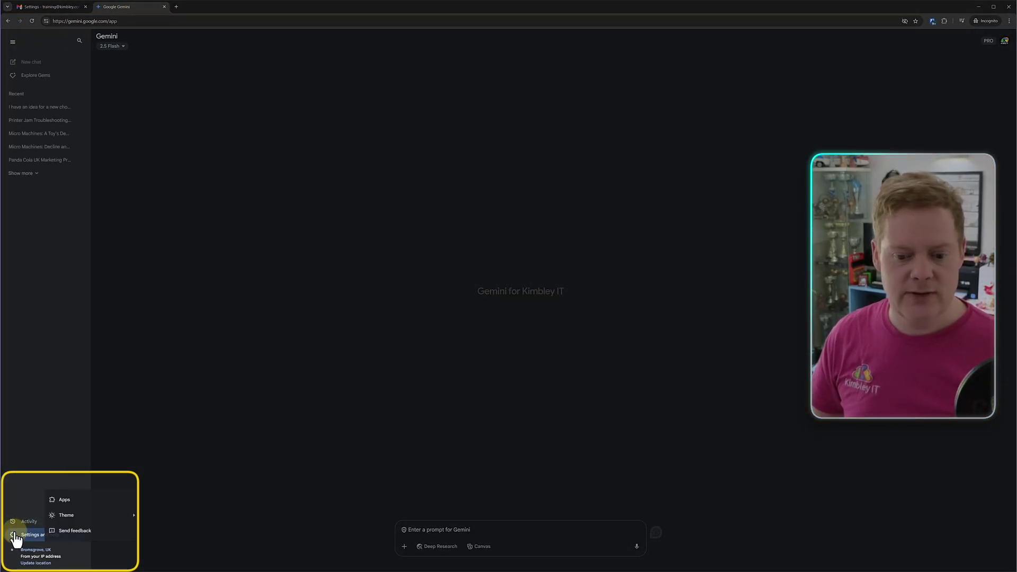
{"action": "left_click", "coordinate": [66, 499]}
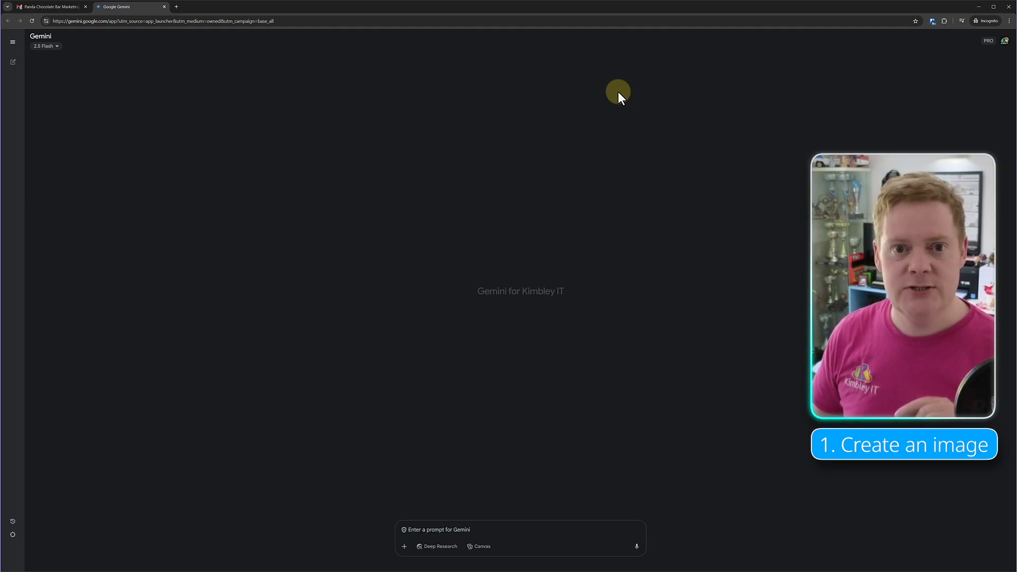
- Paste the Panda Chocolate Bars product idea into Gemini and send it to get a concept image
{"action": "right_click", "coordinate": [461, 527]}
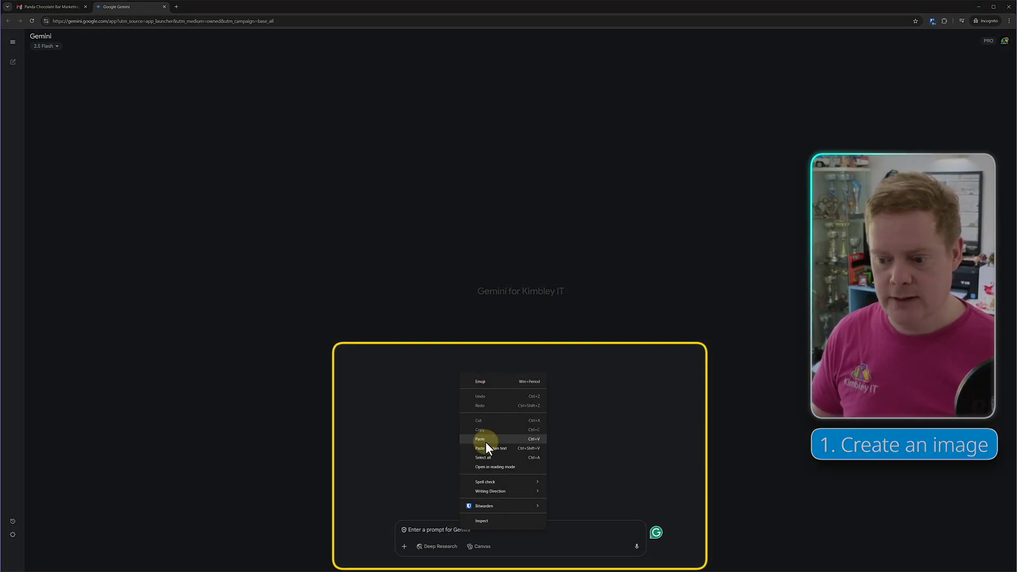
{"action": "left_click", "coordinate": [485, 442]}
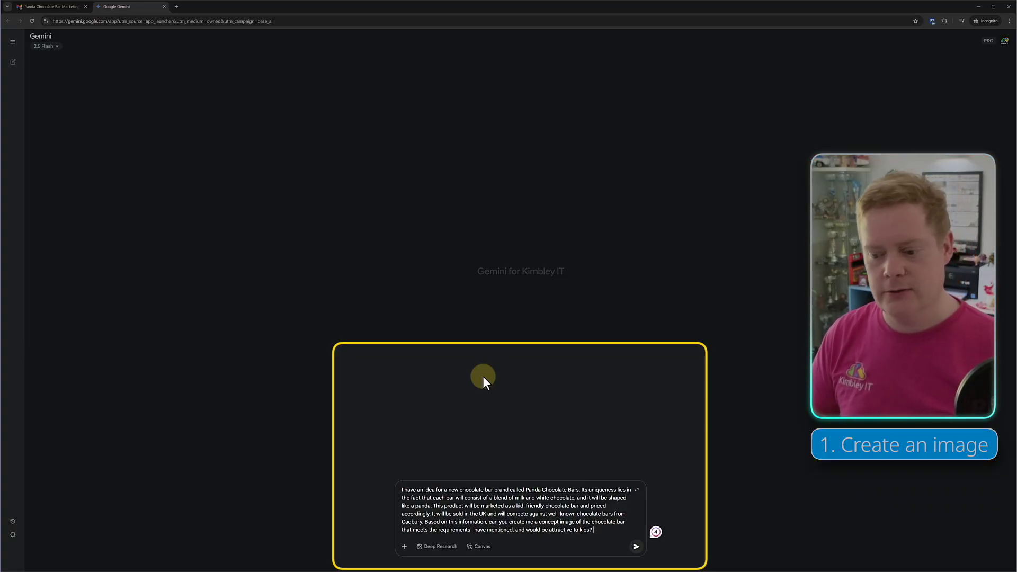
{"action": "left_click", "coordinate": [636, 546]}
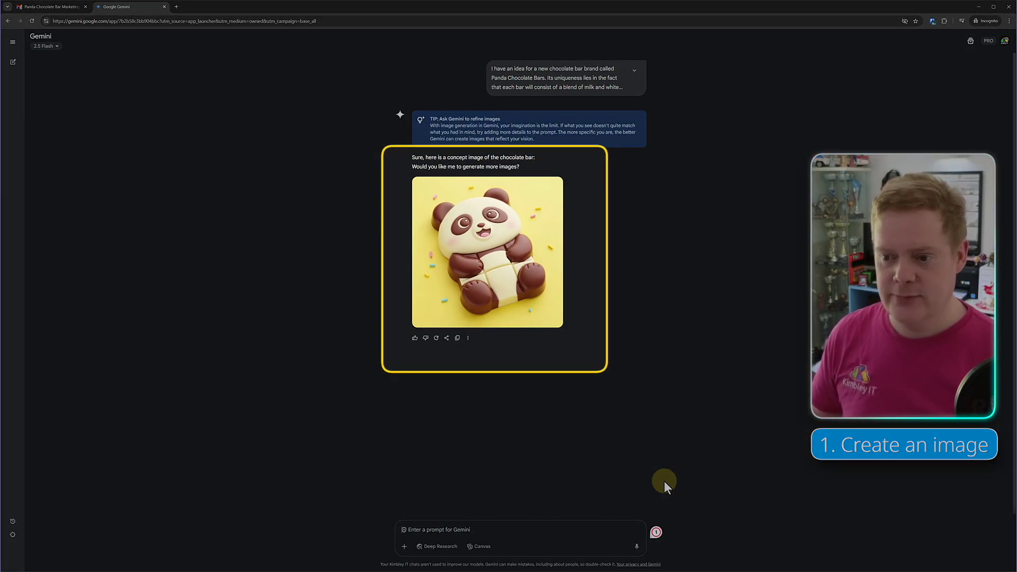
- Give the panda chocolate bar image a thumbs up and download it
{"action": "left_click", "coordinate": [415, 339]}
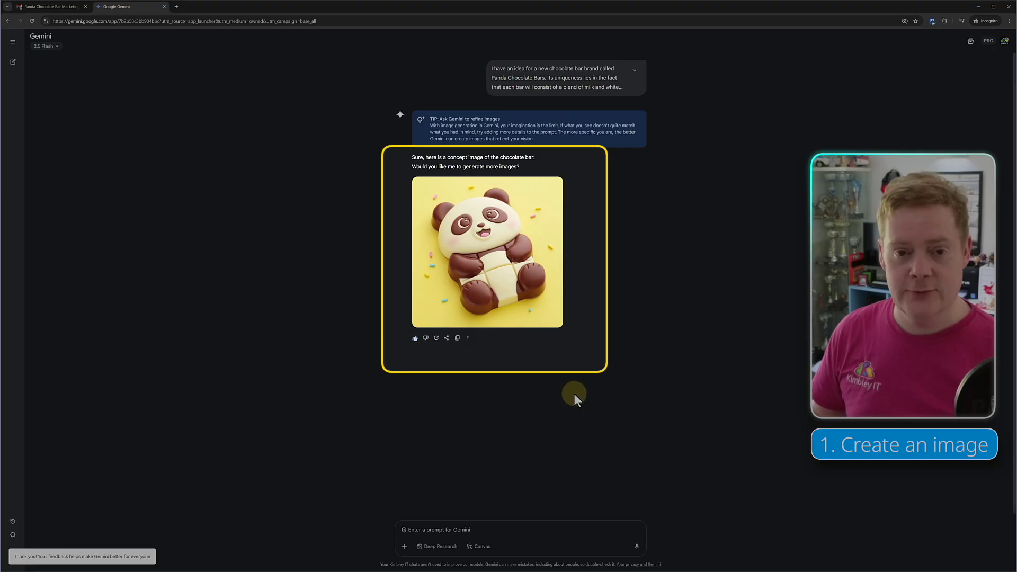
{"action": "mouse_move", "coordinate": [549, 294]}
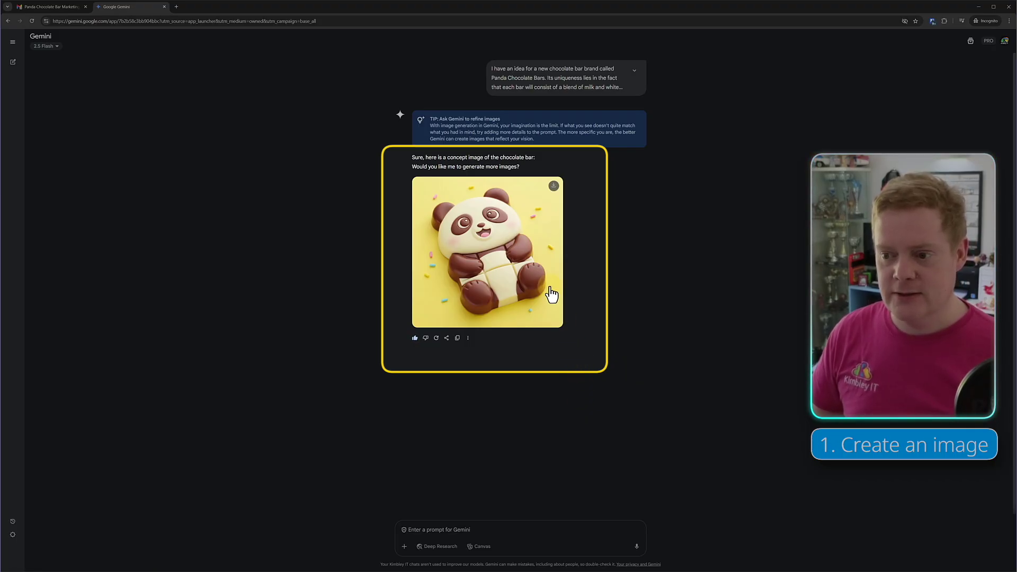
{"action": "left_click", "coordinate": [554, 191]}
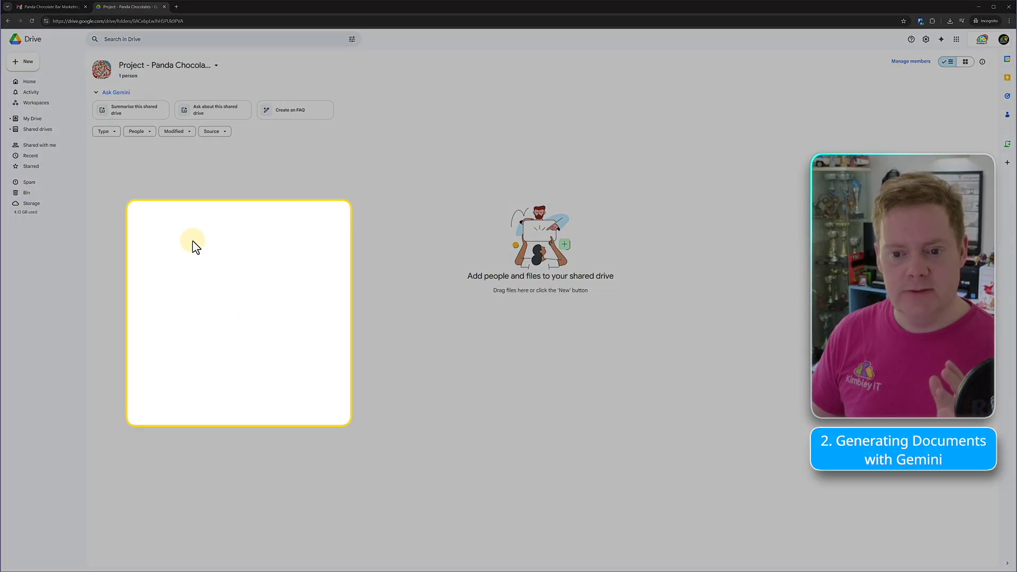
- Create a blank Google Doc in the Project - Panda Chocolates shared drive
{"action": "right_click", "coordinate": [192, 241]}
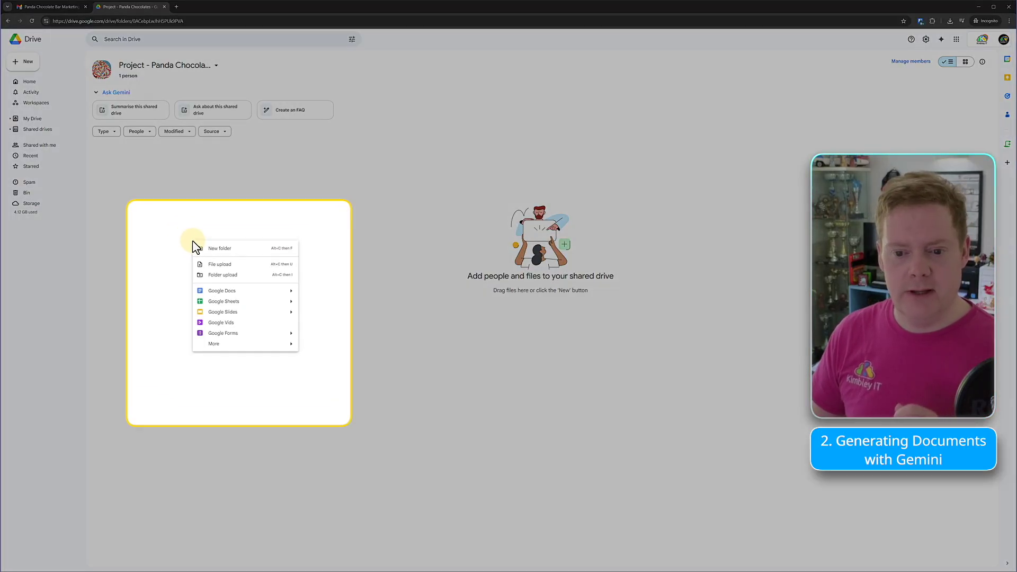
{"action": "left_click", "coordinate": [212, 293]}
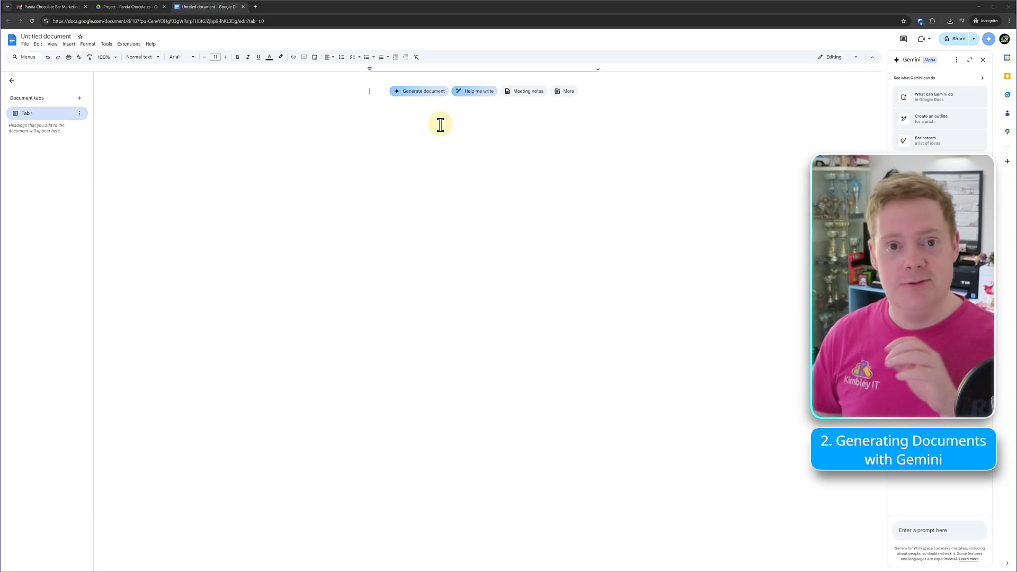
- Have Gemini generate a marketing concept document from the pasted milk and white chocolate panda bar idea
{"action": "left_click", "coordinate": [430, 94]}
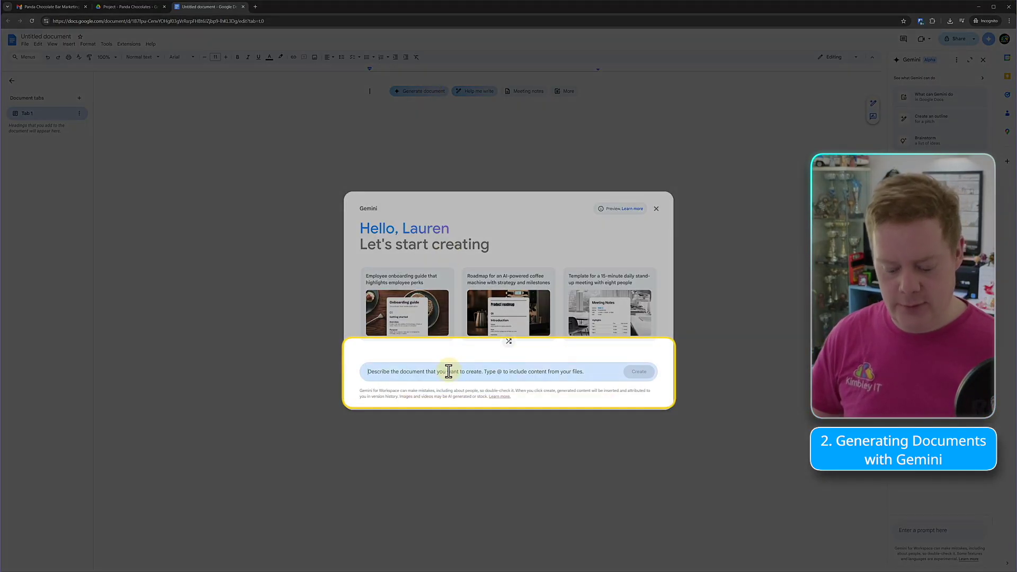
{"action": "left_click", "coordinate": [449, 370]}
{"action": "key", "text": "ctrl+v"}
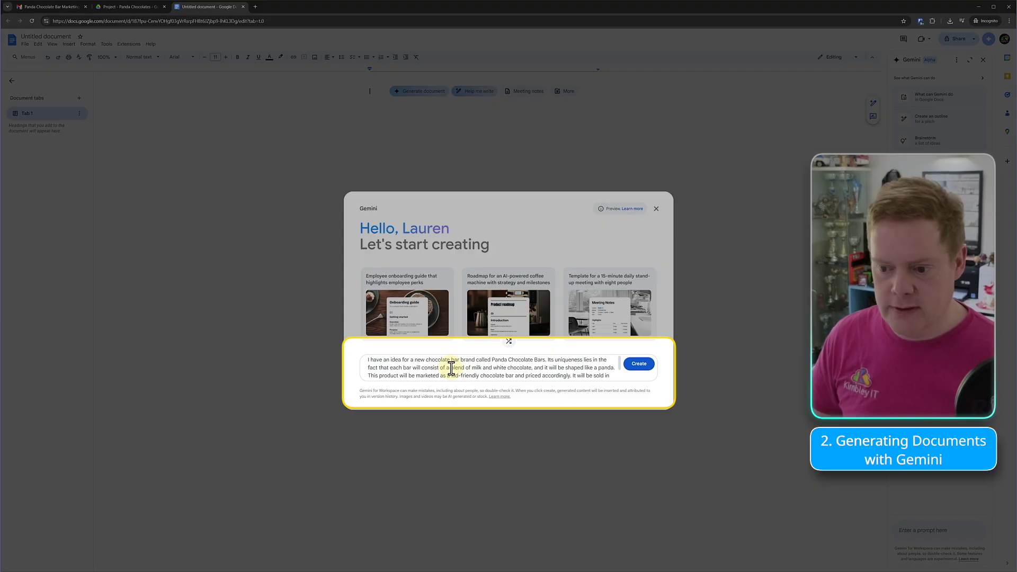
{"action": "left_click_drag", "start_coordinate": [451, 368], "coordinate": [528, 369]}
{"action": "left_click_drag", "start_coordinate": [531, 368], "coordinate": [532, 367]}
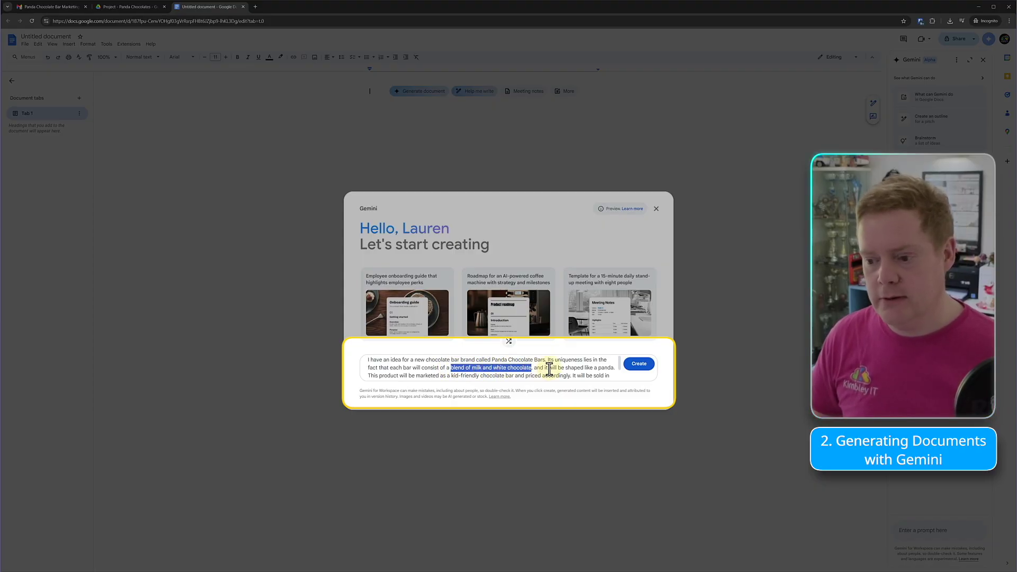
{"action": "left_click_drag", "start_coordinate": [619, 361], "coordinate": [619, 370]}
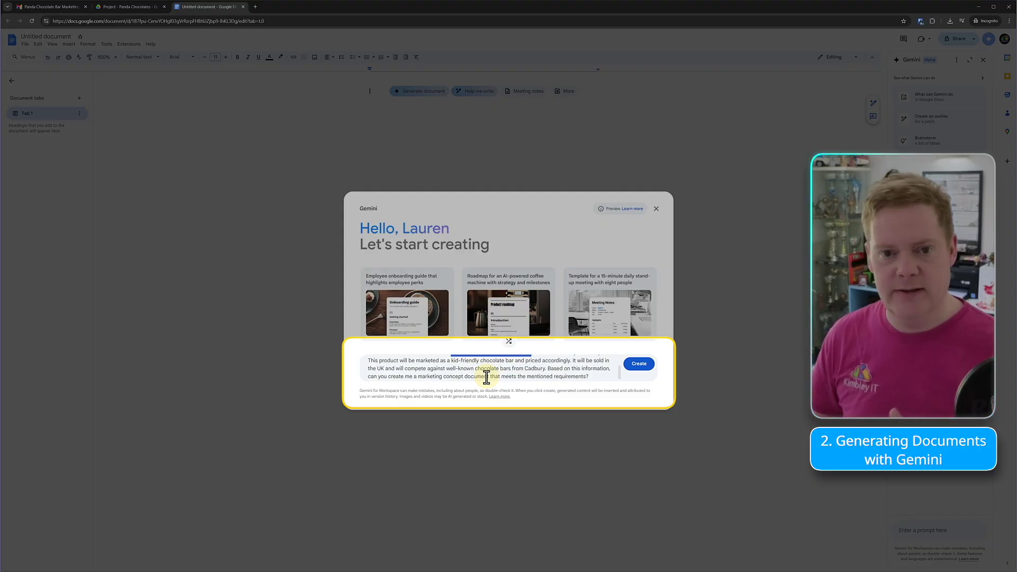
{"action": "left_click", "coordinate": [639, 365]}
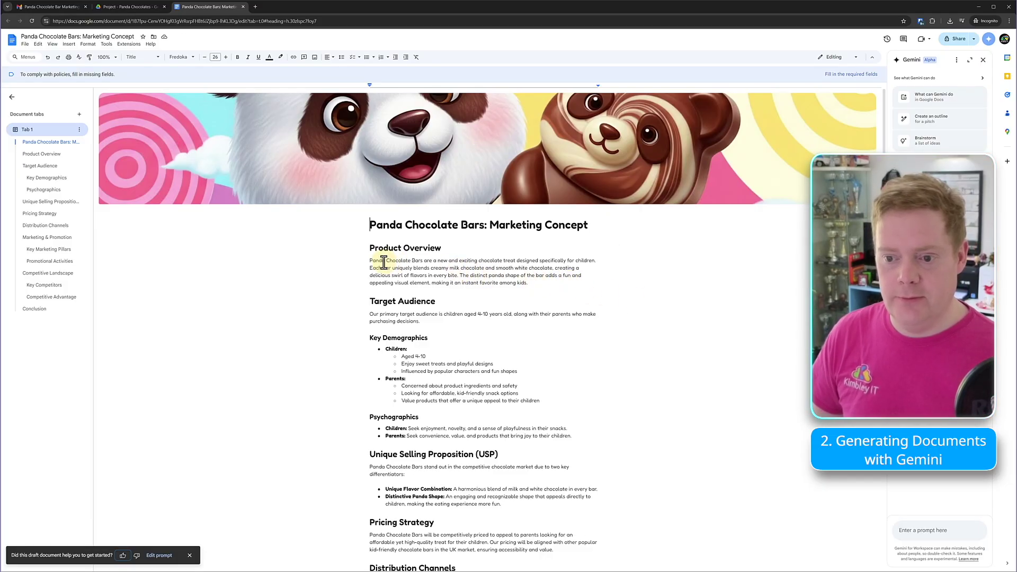
{"action": "scroll", "coordinate": [409, 280], "scroll_direction": "down", "scroll_amount": 1}
{"action": "scroll", "coordinate": [409, 279], "scroll_direction": "down", "scroll_amount": 3}
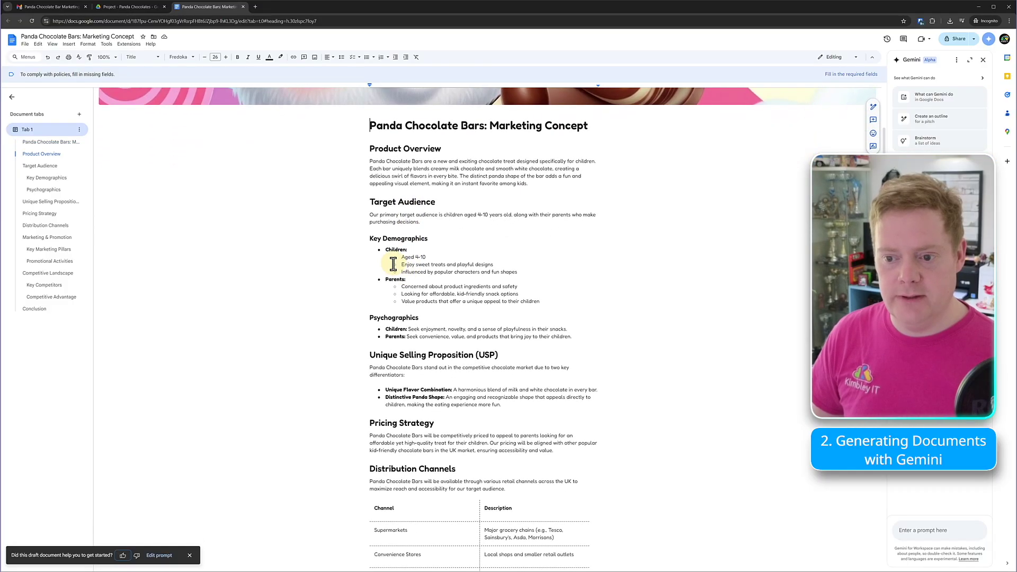
{"action": "scroll", "coordinate": [404, 275], "scroll_direction": "down", "scroll_amount": 6}
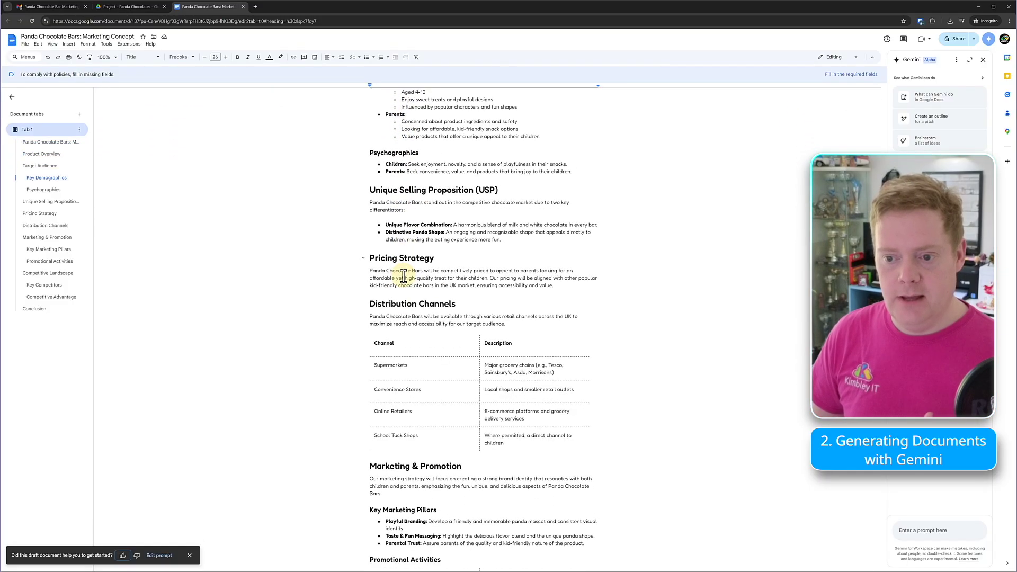
{"action": "scroll", "coordinate": [413, 278], "scroll_direction": "down", "scroll_amount": 5}
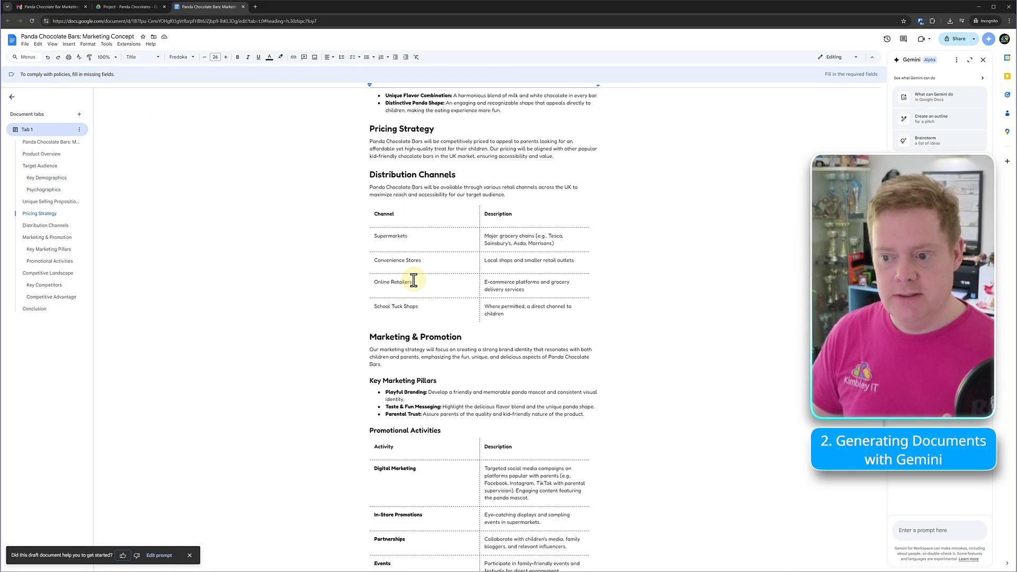
{"action": "scroll", "coordinate": [413, 279], "scroll_direction": "down", "scroll_amount": 8}
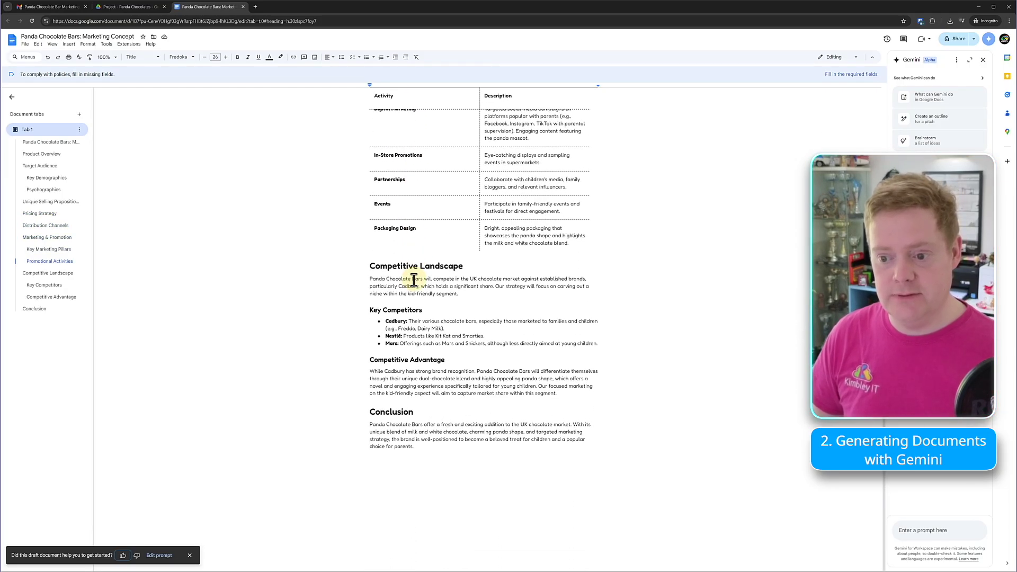
{"action": "scroll", "coordinate": [413, 280], "scroll_direction": "up", "scroll_amount": 3}
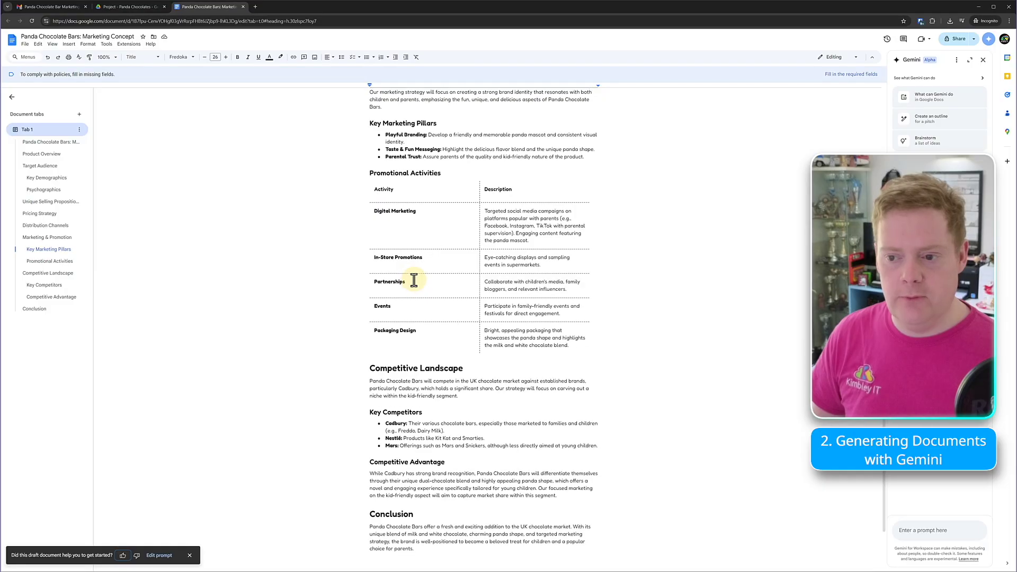
{"action": "scroll", "coordinate": [413, 279], "scroll_direction": "up", "scroll_amount": 20}
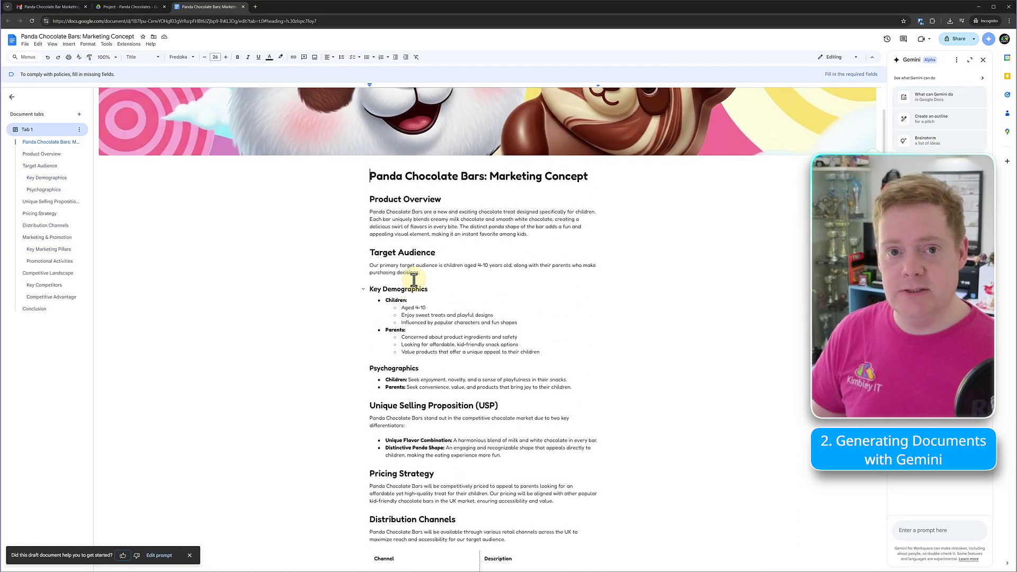
{"action": "scroll", "coordinate": [414, 279], "scroll_direction": "up", "scroll_amount": 2}
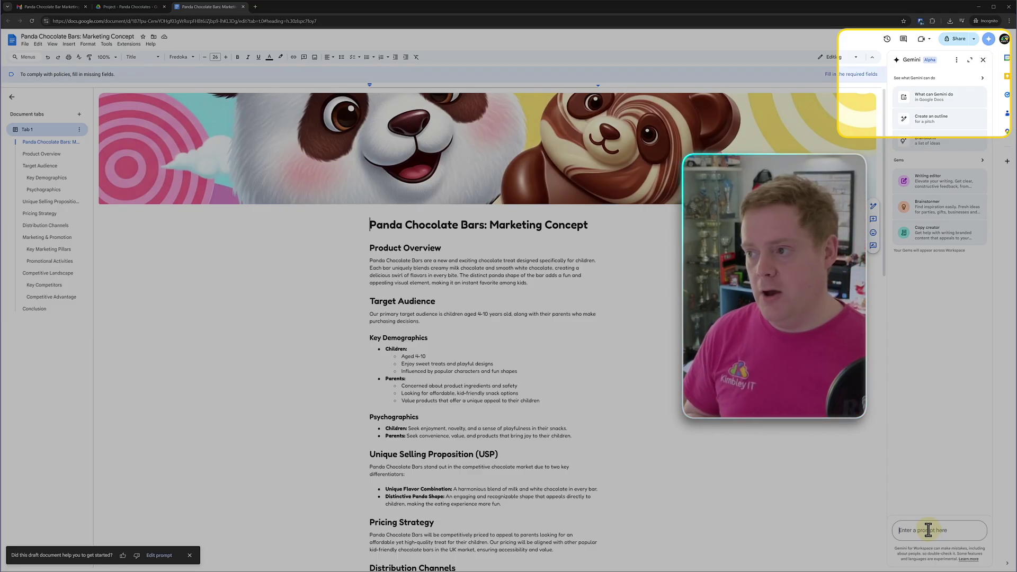
- Ask the Gemini side panel: 'Provide me with an executive overview.'
{"action": "type", "text": "Provide me with an executive overview."}
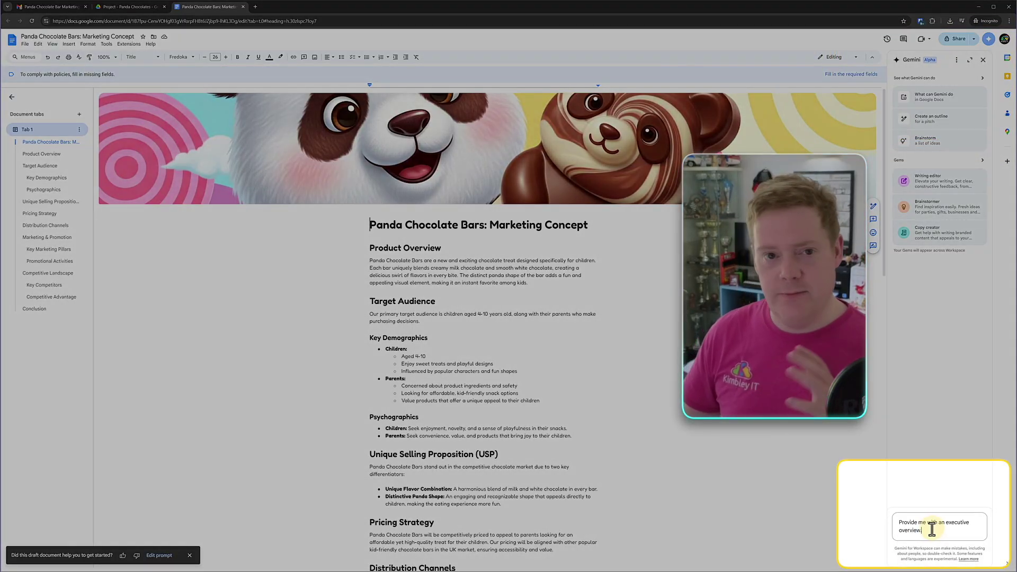
{"action": "key", "text": "Return"}
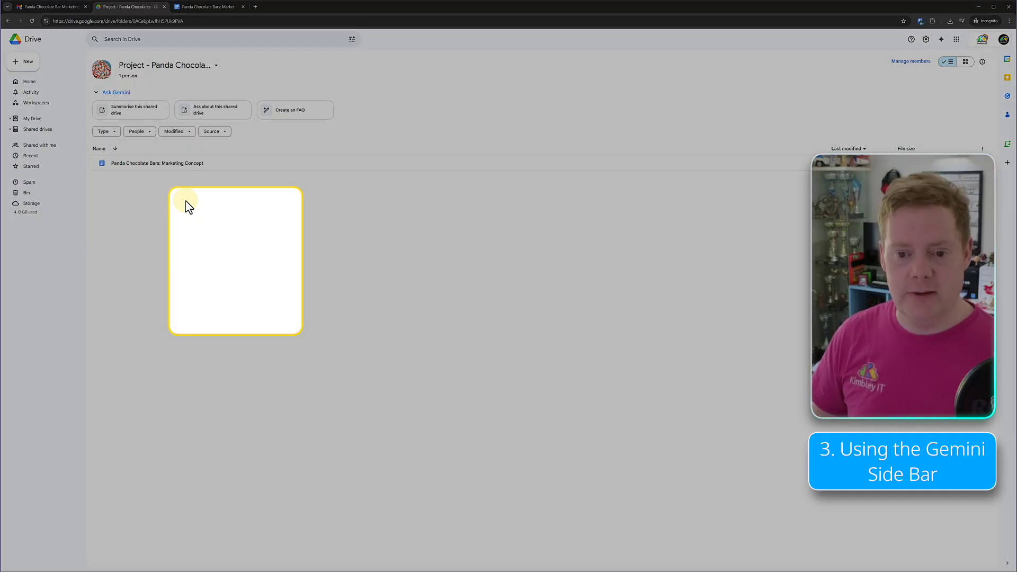
- Create a blank Google Sheets spreadsheet in the Project - Panda Chocolates shared drive
{"action": "right_click", "coordinate": [186, 202]}
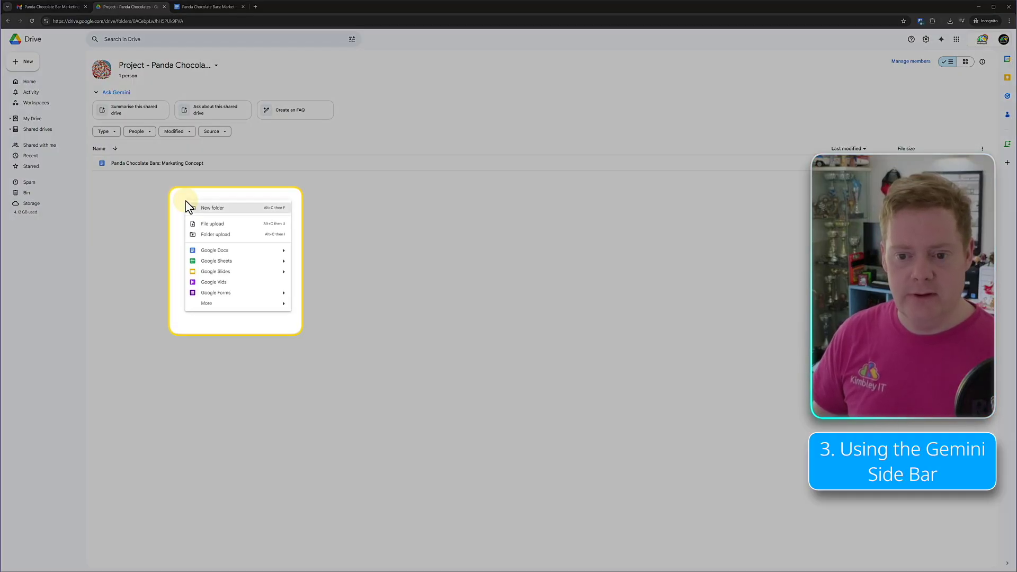
{"action": "left_click", "coordinate": [202, 262]}
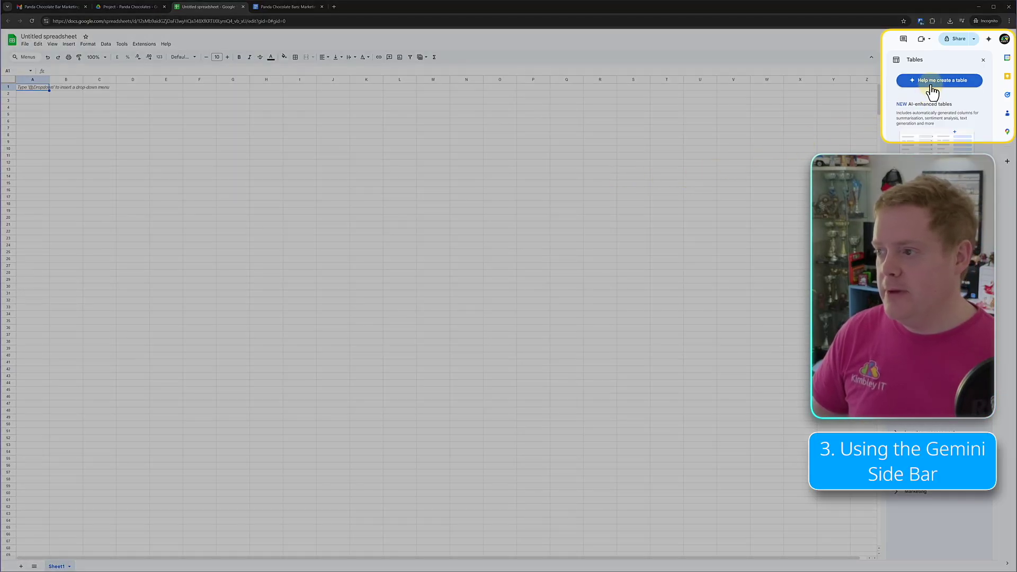
- Have Gemini build a table of key panda chocolate bar manufacturing processes and insert it into the sheet
{"action": "left_click", "coordinate": [931, 86]}
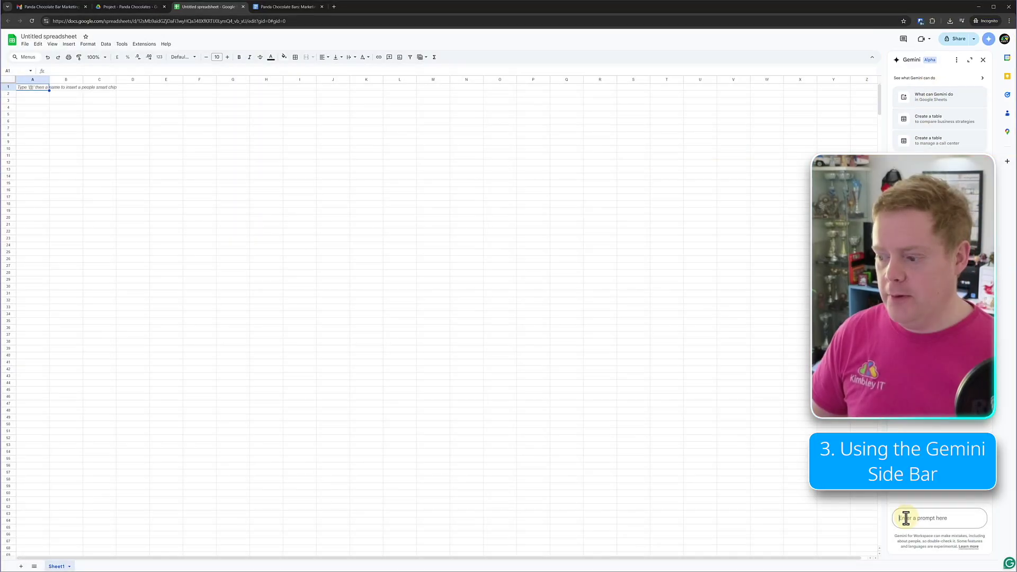
{"action": "type", "text": "Provide me with a table outlining the key manufacturer process we need to focus on to produce a unique milk and which chocolate bar in the shape of a panda."}
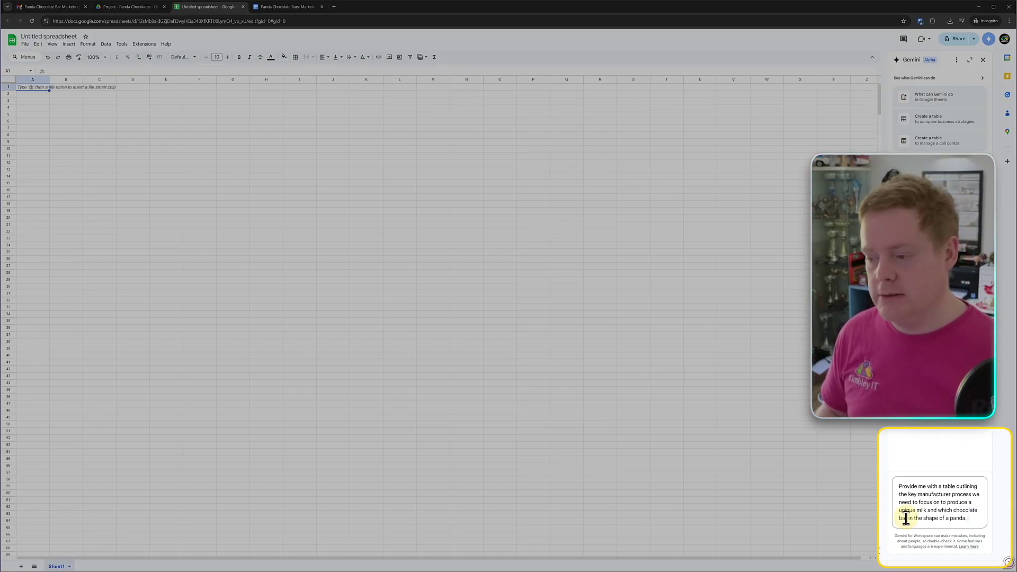
{"action": "key", "text": "Return"}
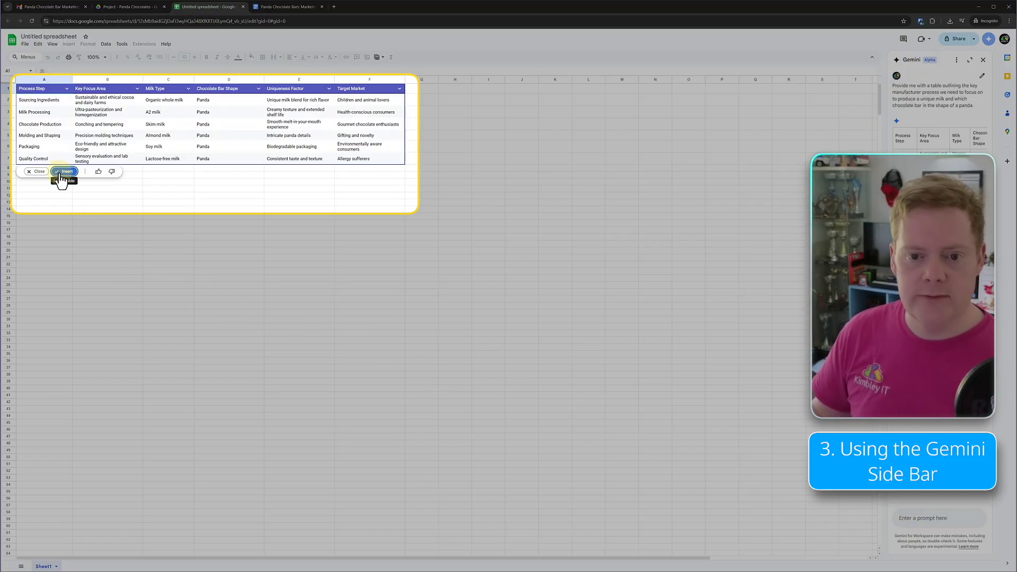
{"action": "left_click", "coordinate": [64, 171]}
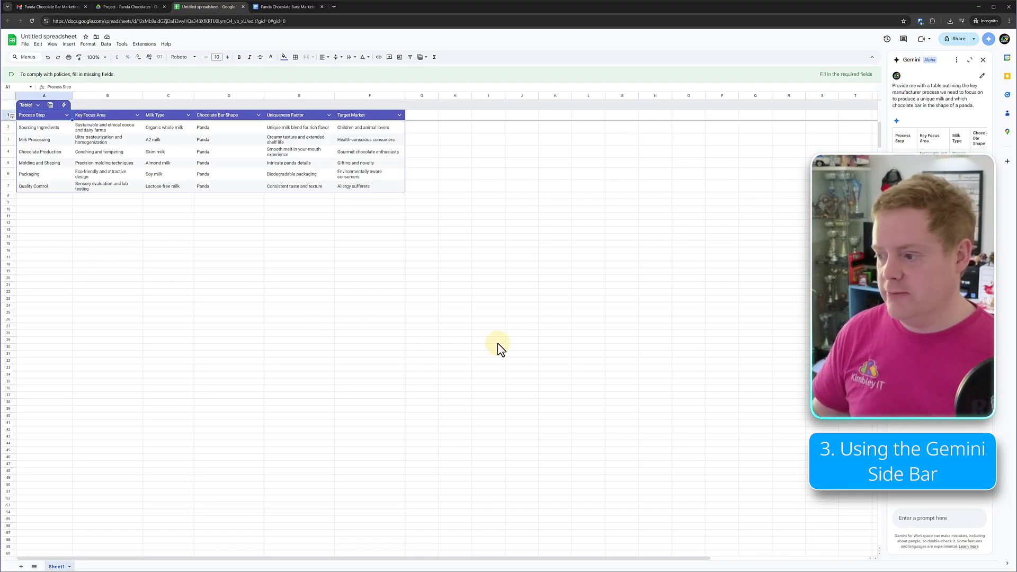
{"action": "left_click", "coordinate": [924, 518]}
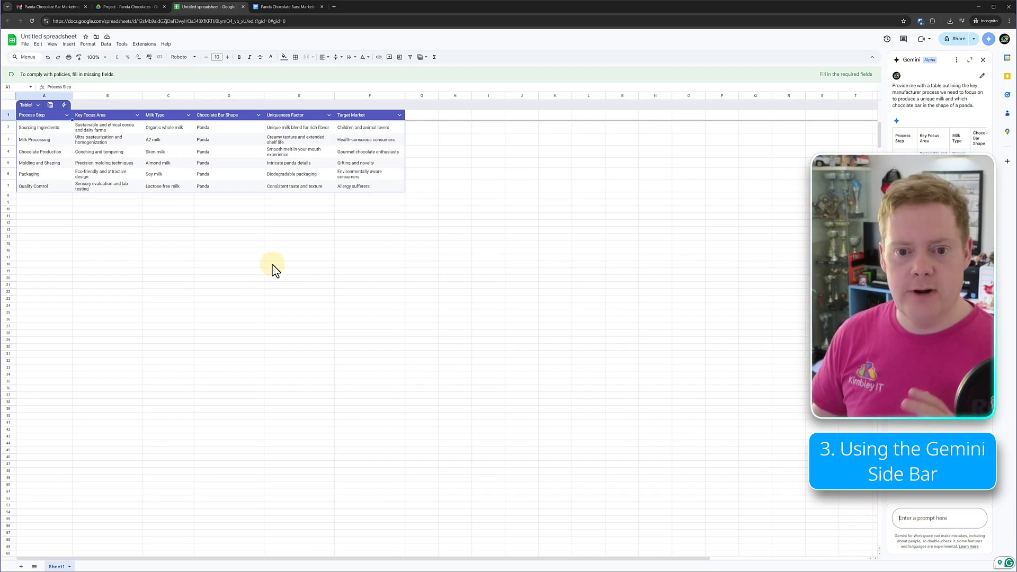
- Rename the spreadsheet to 'Manufacturing Process'
{"action": "left_click", "coordinate": [53, 37]}
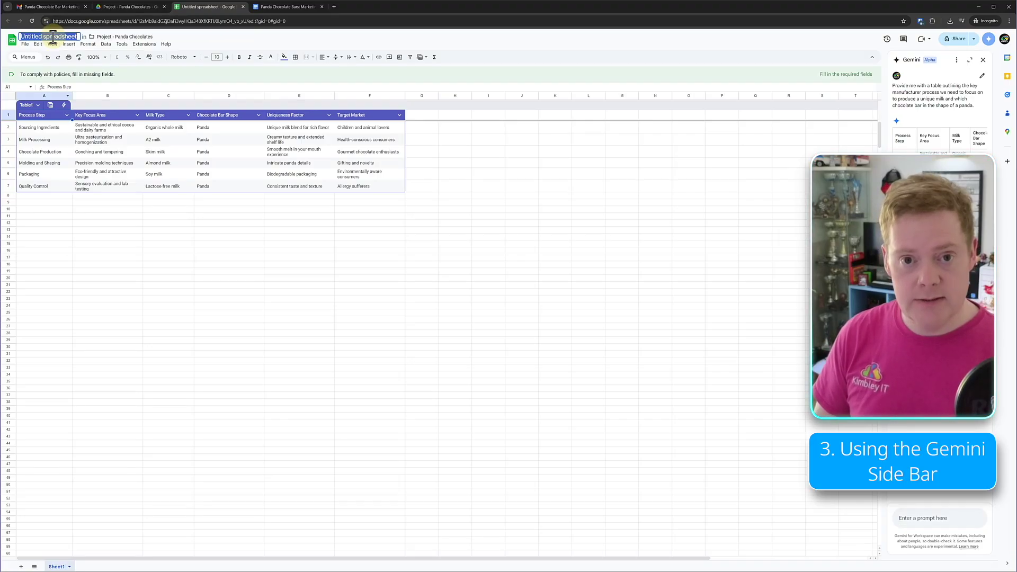
{"action": "type", "text": "Manufact"}
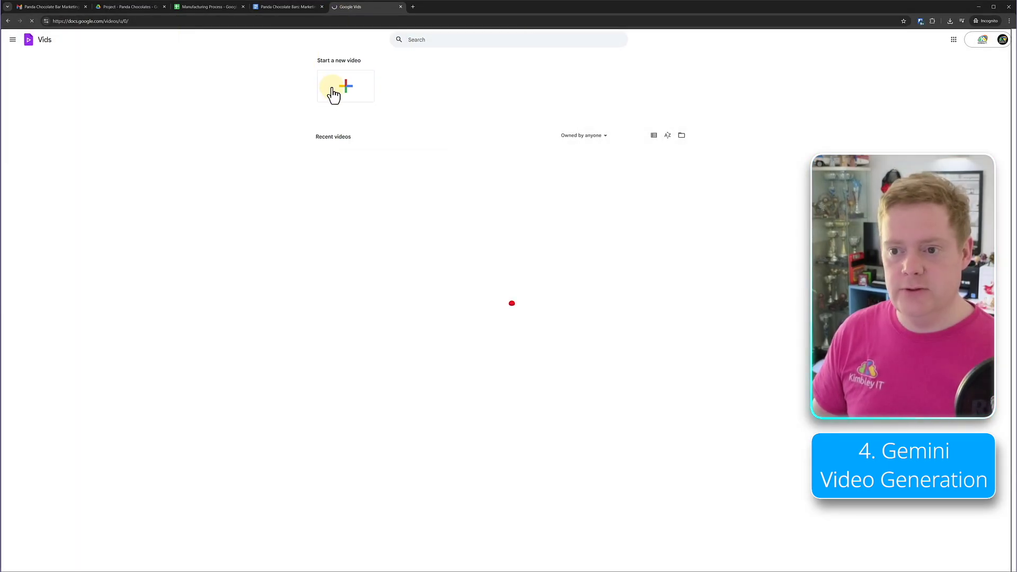
- Start a new Gemini-planned video using the board-presentation prompt and @-mentioned Panda Chocolate Bars: Marketing Concept Document
{"action": "left_click", "coordinate": [333, 93]}
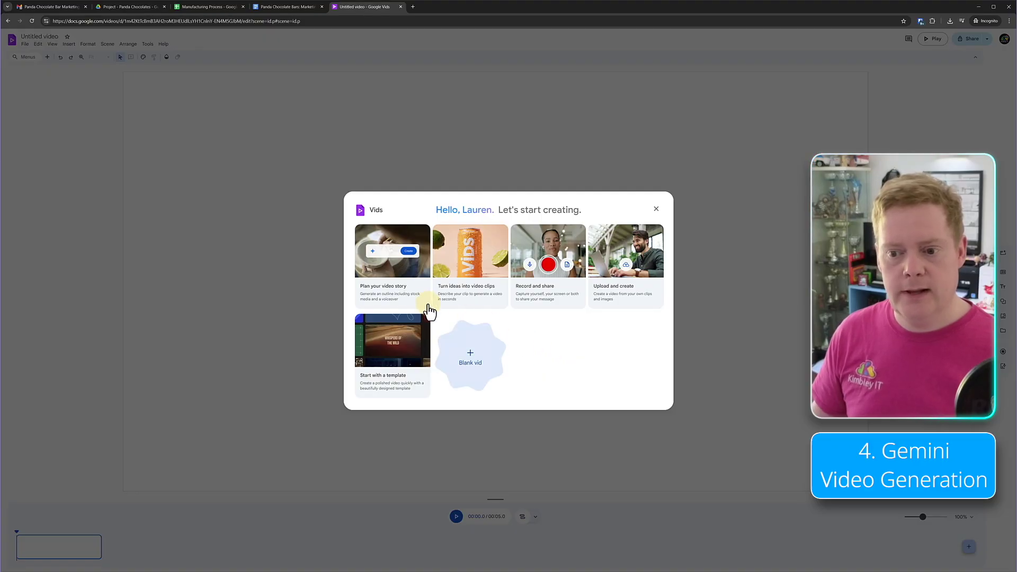
{"action": "left_click", "coordinate": [404, 295]}
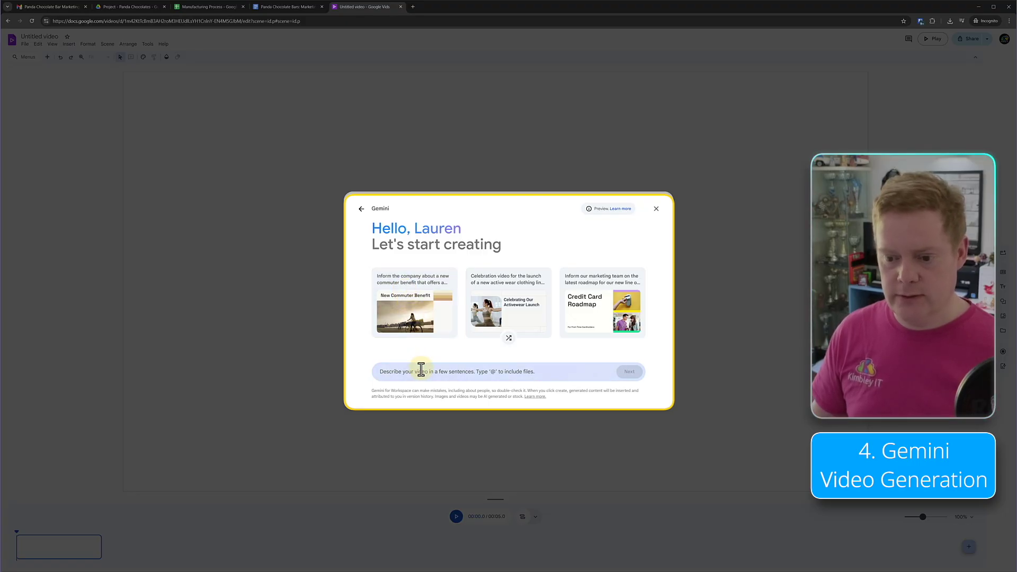
{"action": "left_click", "coordinate": [421, 369]}
{"action": "type", "text": "Using this marketing document, generate a video that I can present to the board regarding the concept of the marketing campaign for Panda Chocolate Bars. The video should provide an executive-level overview and focus solely on the key concerns and facts."}
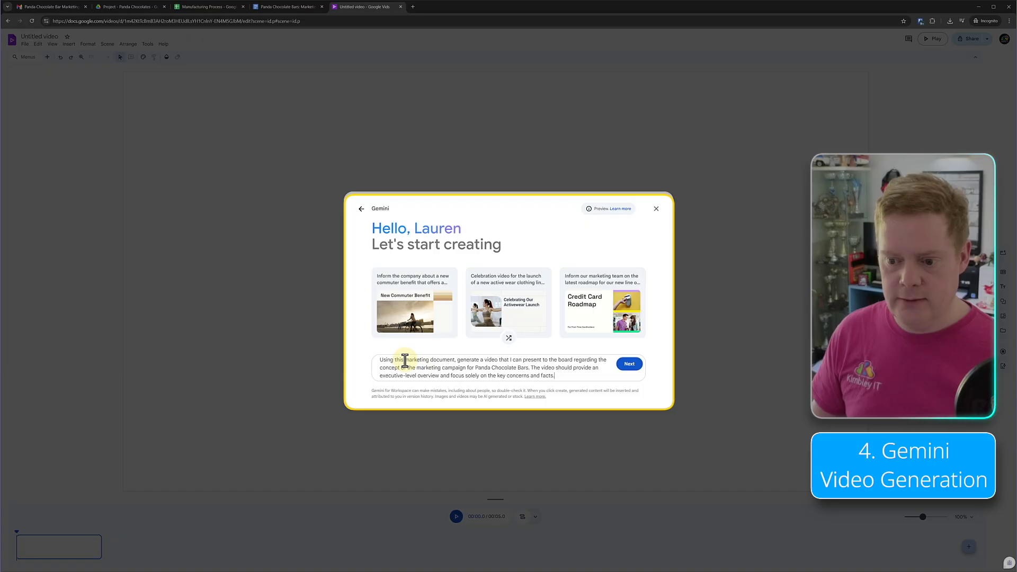
{"action": "mouse_move", "coordinate": [454, 361]}
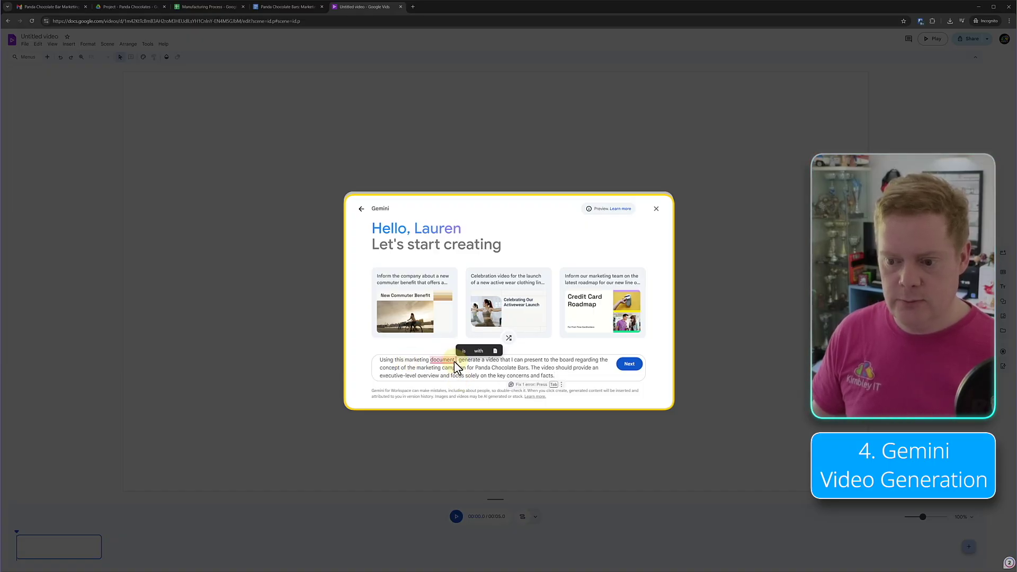
{"action": "left_click", "coordinate": [452, 361]}
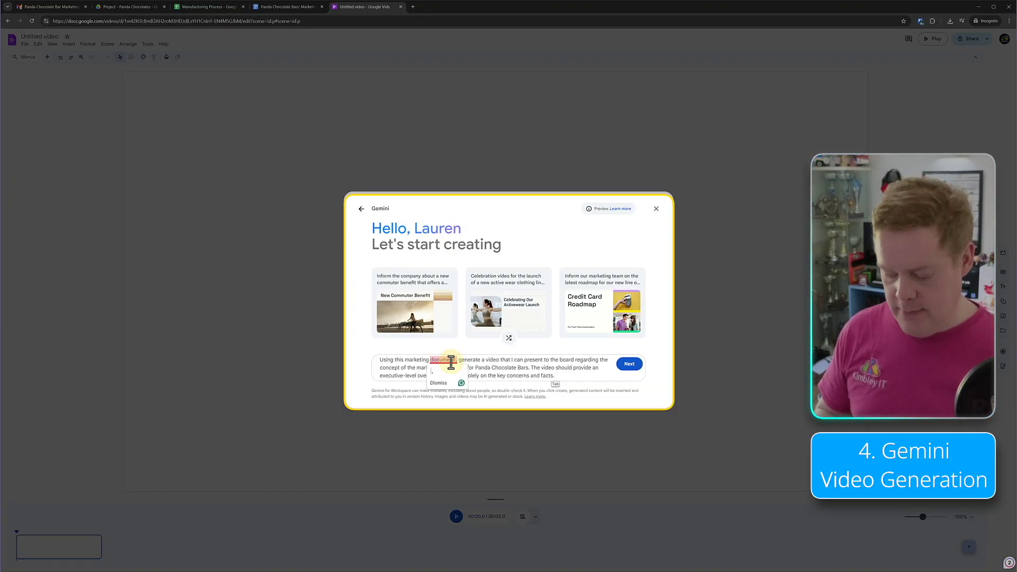
{"action": "type", "text": "@"}
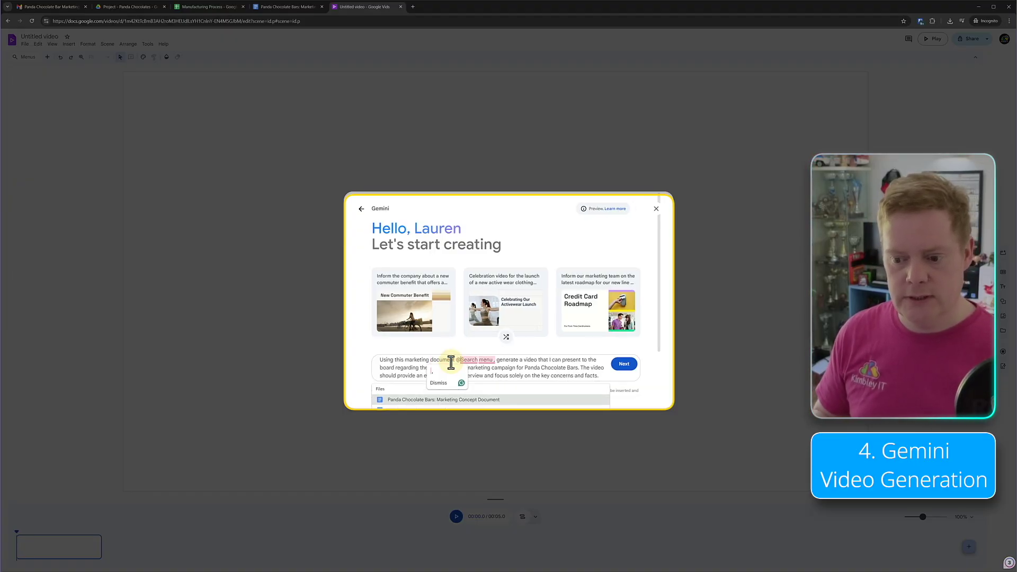
{"action": "left_click", "coordinate": [437, 401]}
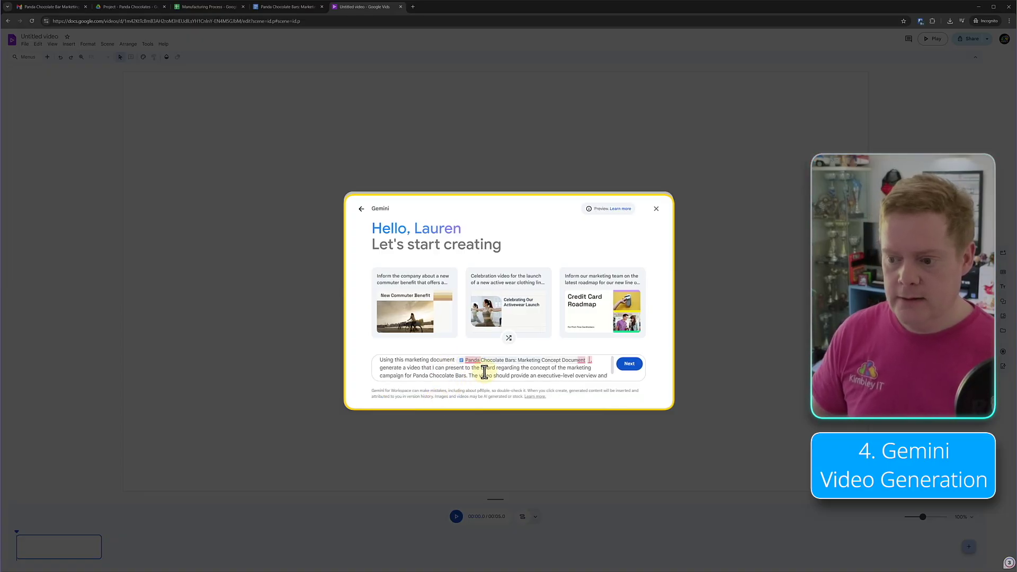
{"action": "left_click", "coordinate": [630, 365]}
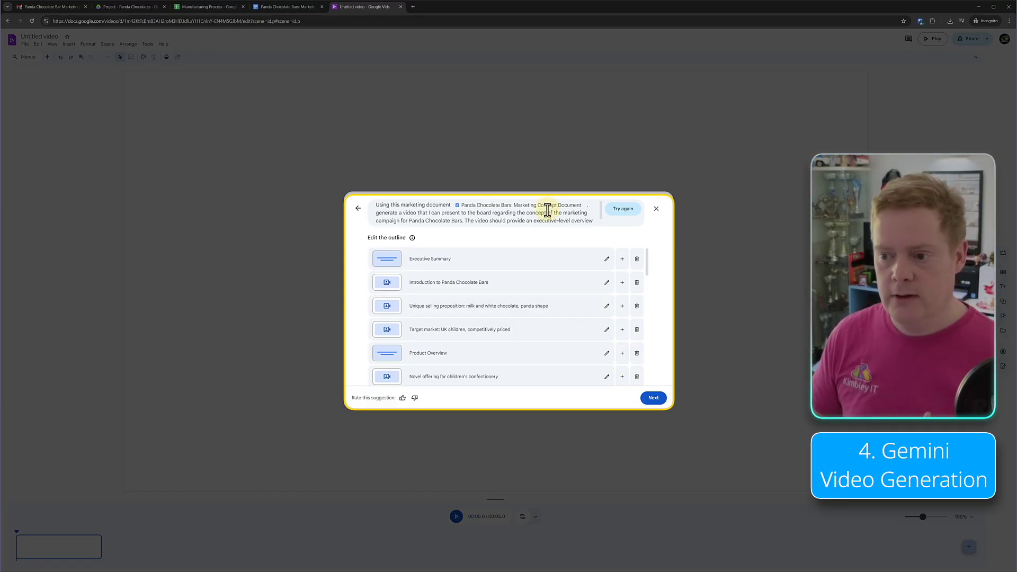
- Review the generated video outline and accept it to move on to designs
{"action": "scroll", "coordinate": [488, 212], "scroll_direction": "down", "scroll_amount": 1}
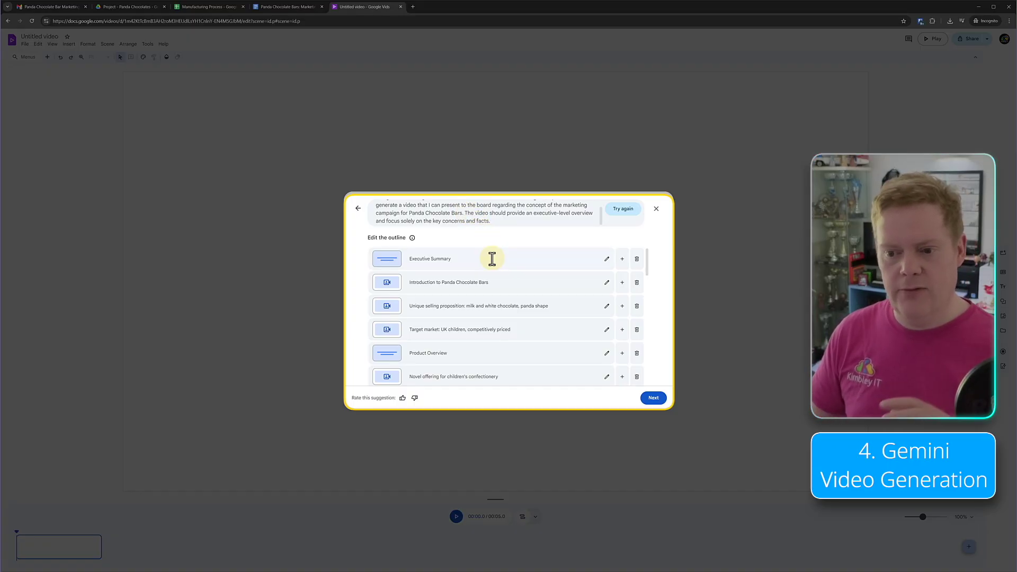
{"action": "scroll", "coordinate": [492, 258], "scroll_direction": "down", "scroll_amount": 1}
{"action": "scroll", "coordinate": [492, 258], "scroll_direction": "down", "scroll_amount": 8}
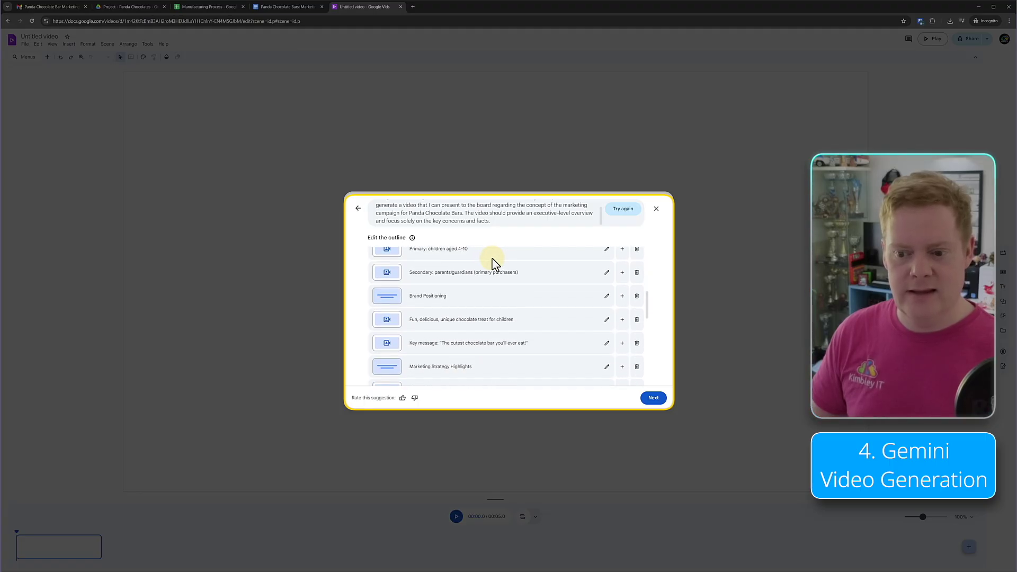
{"action": "scroll", "coordinate": [495, 264], "scroll_direction": "down", "scroll_amount": 4}
{"action": "scroll", "coordinate": [496, 265], "scroll_direction": "down", "scroll_amount": 4}
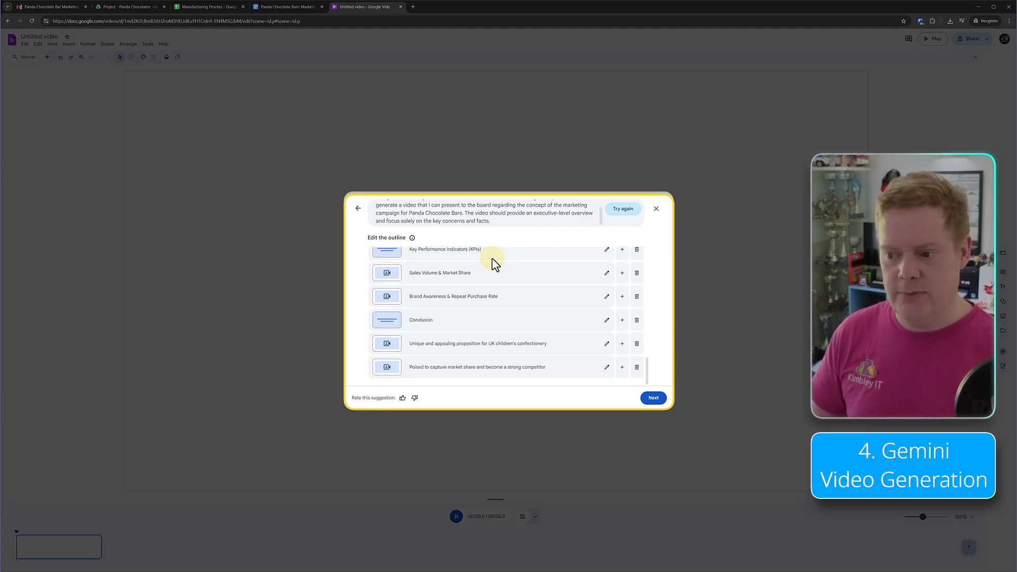
{"action": "scroll", "coordinate": [495, 265], "scroll_direction": "up", "scroll_amount": 15}
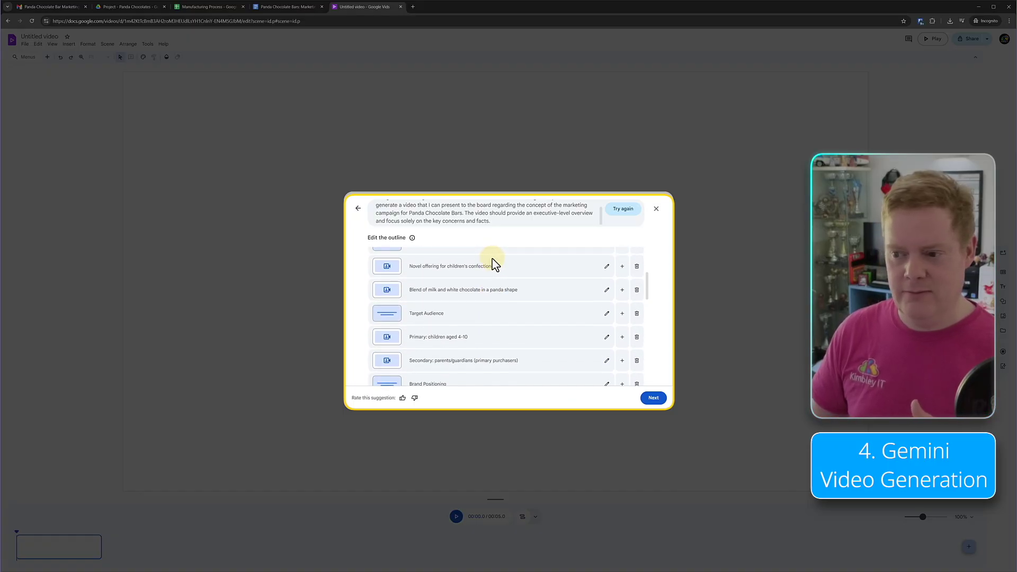
{"action": "scroll", "coordinate": [494, 265], "scroll_direction": "up", "scroll_amount": 3}
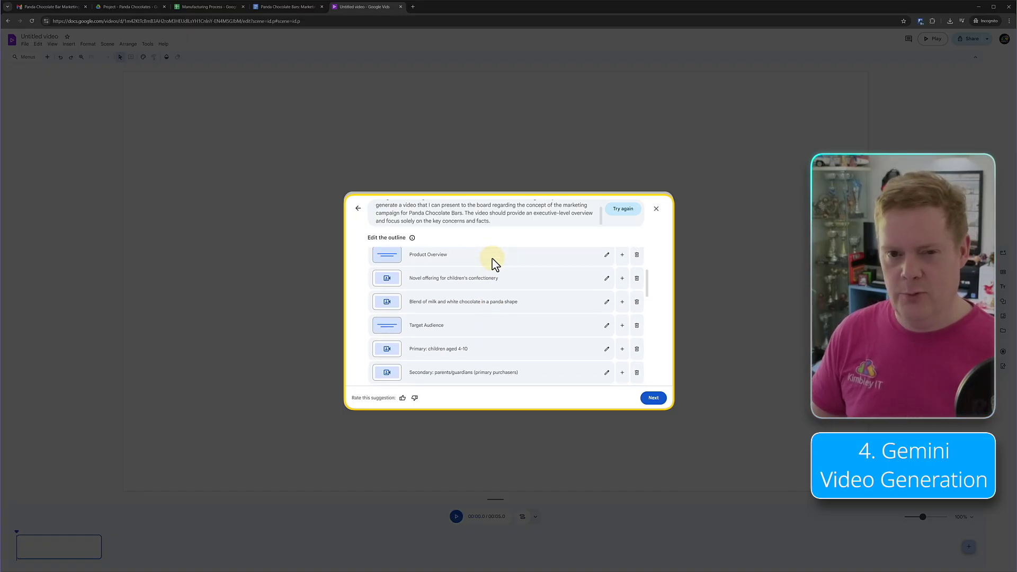
{"action": "left_click", "coordinate": [655, 404]}
- Pick the maroon title design and create the draft video
{"action": "scroll", "coordinate": [572, 331], "scroll_direction": "down", "scroll_amount": 1}
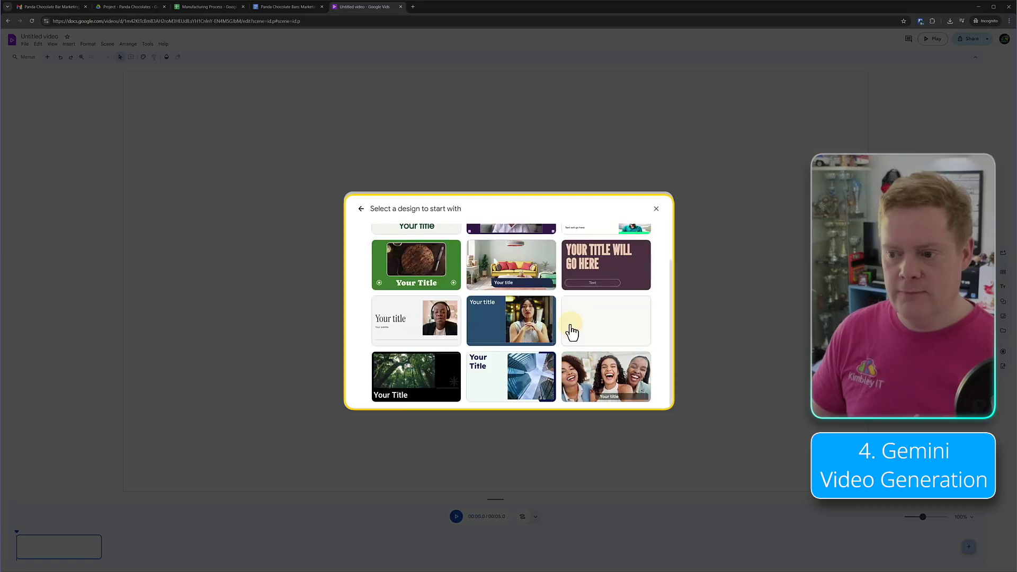
{"action": "left_click", "coordinate": [601, 272]}
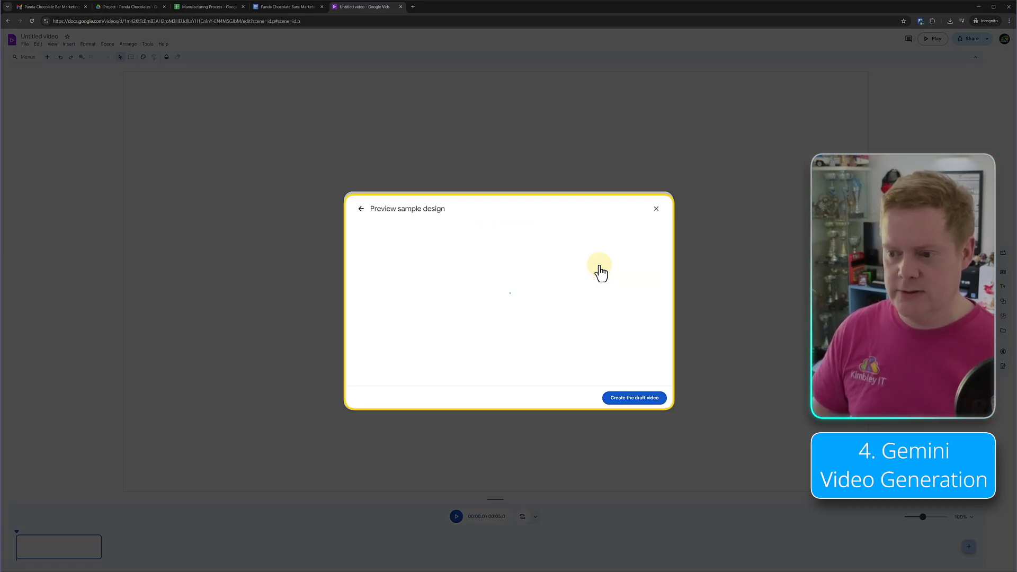
{"action": "left_click", "coordinate": [634, 398]}
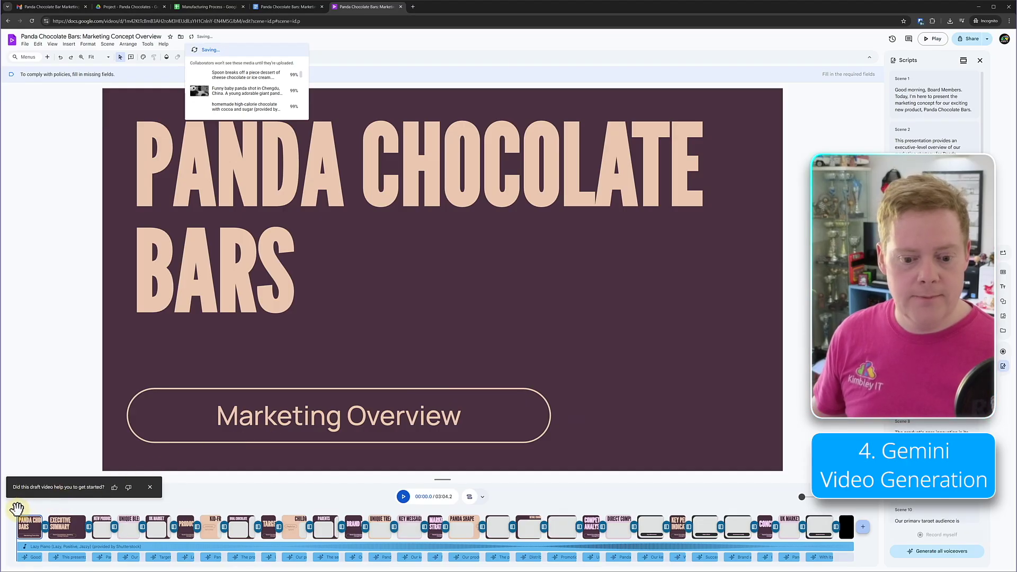
{"action": "left_click", "coordinate": [65, 514]}
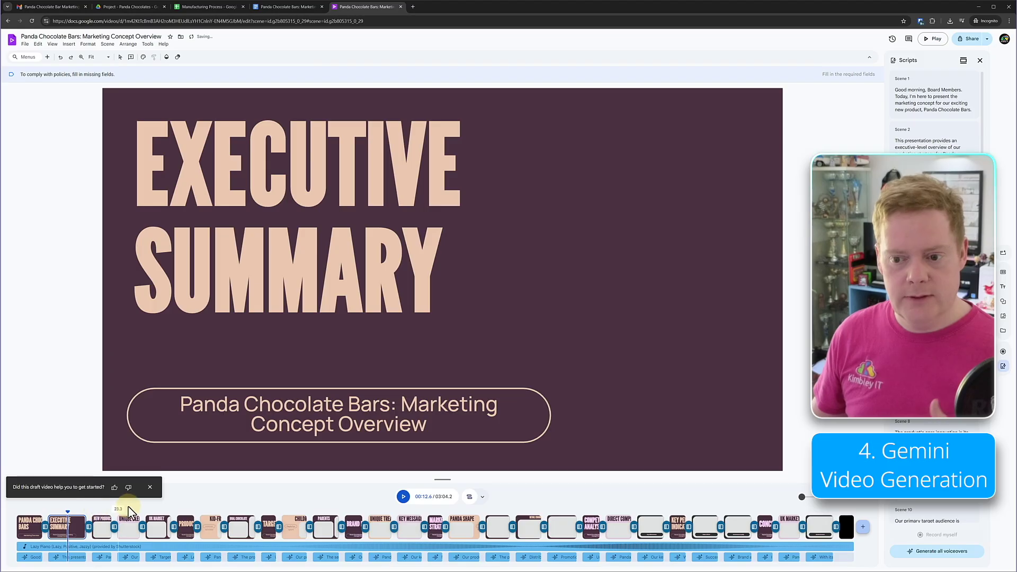
{"action": "left_click", "coordinate": [213, 509]}
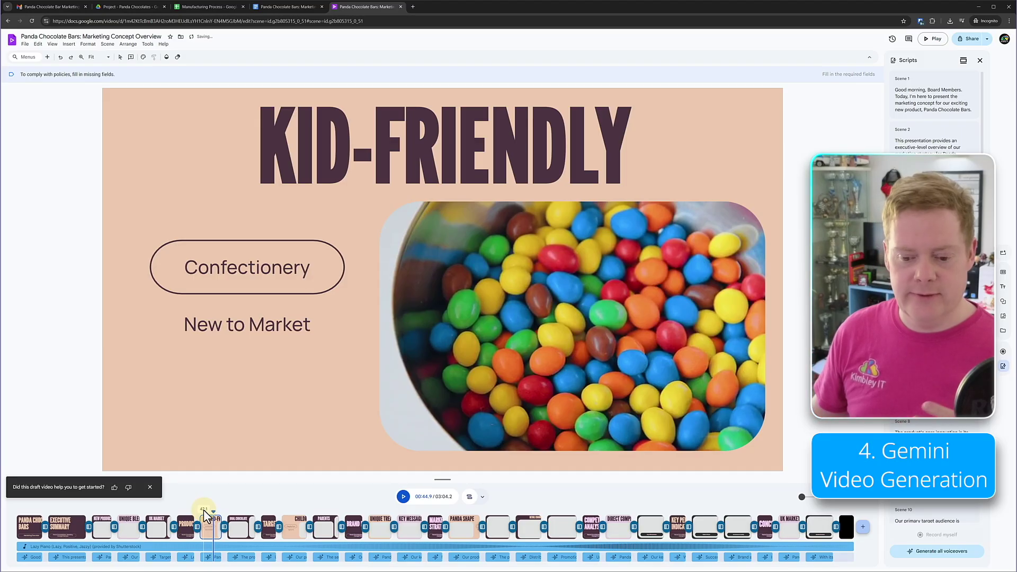
{"action": "left_click", "coordinate": [203, 509]}
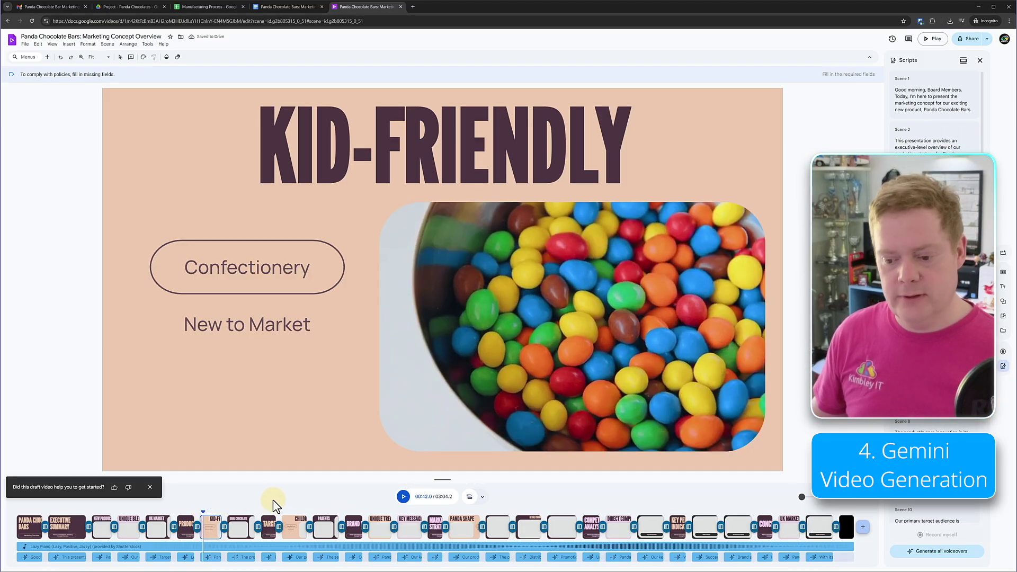
{"action": "left_click", "coordinate": [150, 487]}
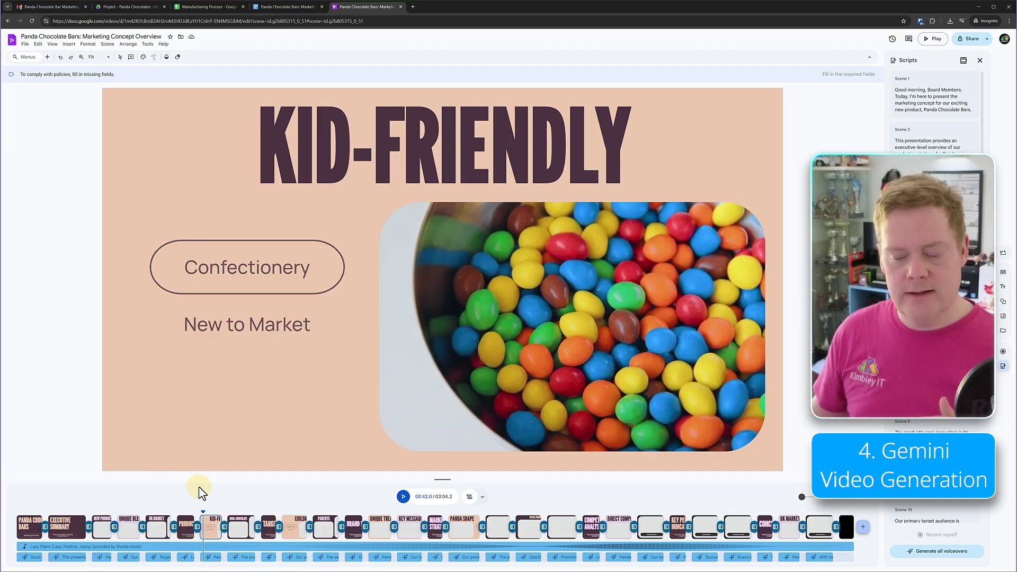
{"action": "left_click", "coordinate": [404, 498]}
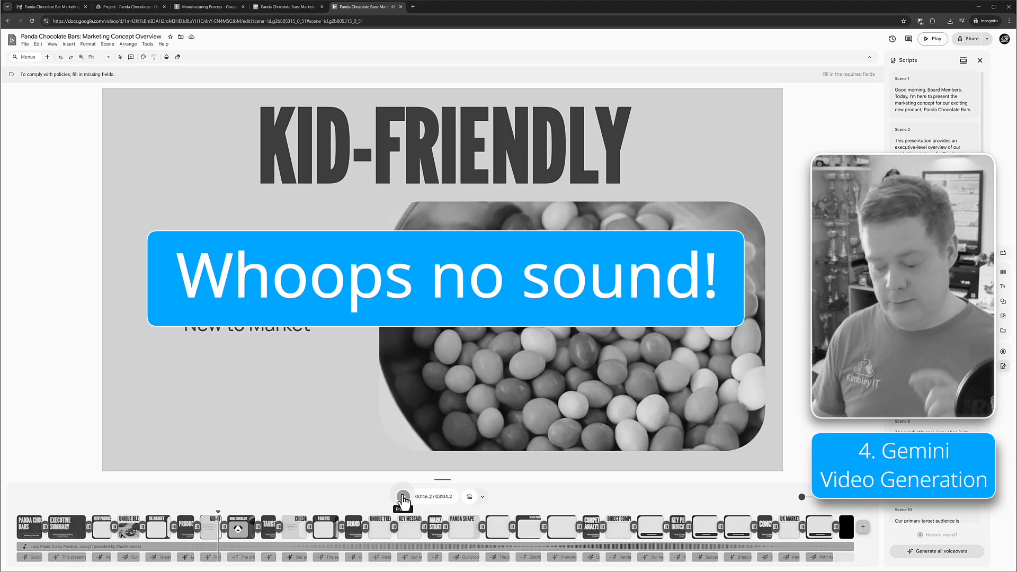
{"action": "key", "text": "XF86AudioRaiseVolume"}
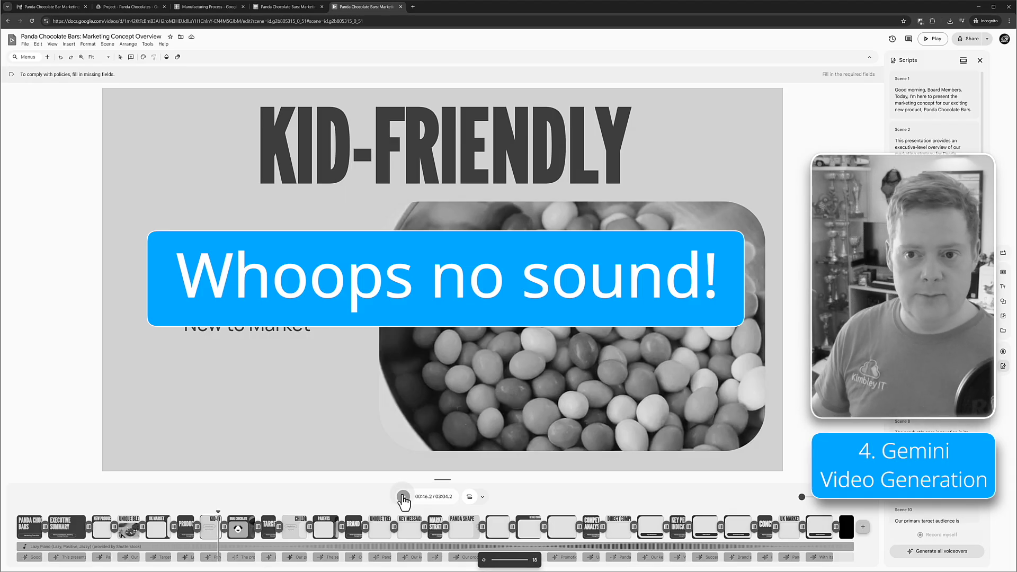
{"action": "left_click", "coordinate": [402, 497]}
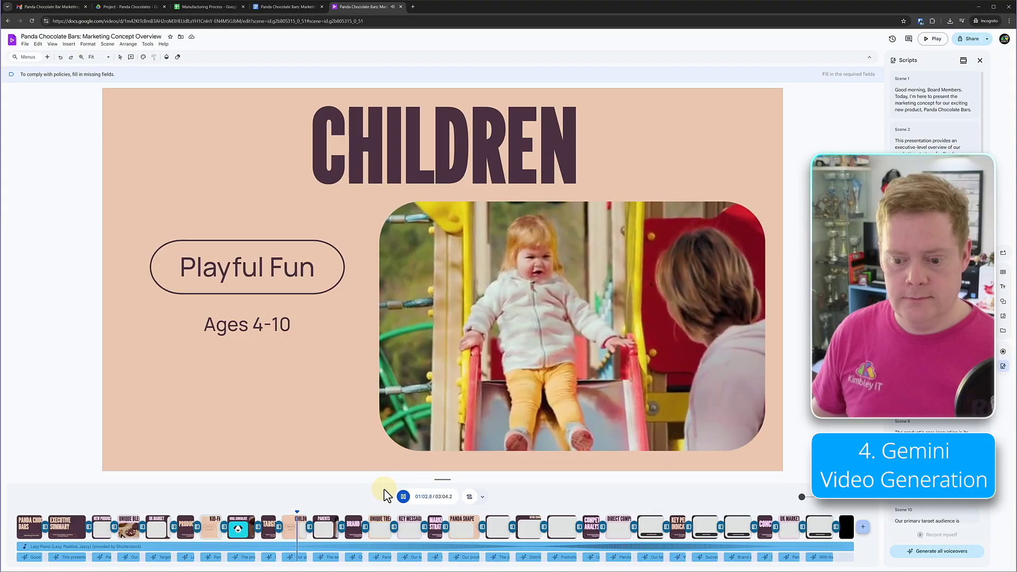
{"action": "left_click", "coordinate": [402, 497]}
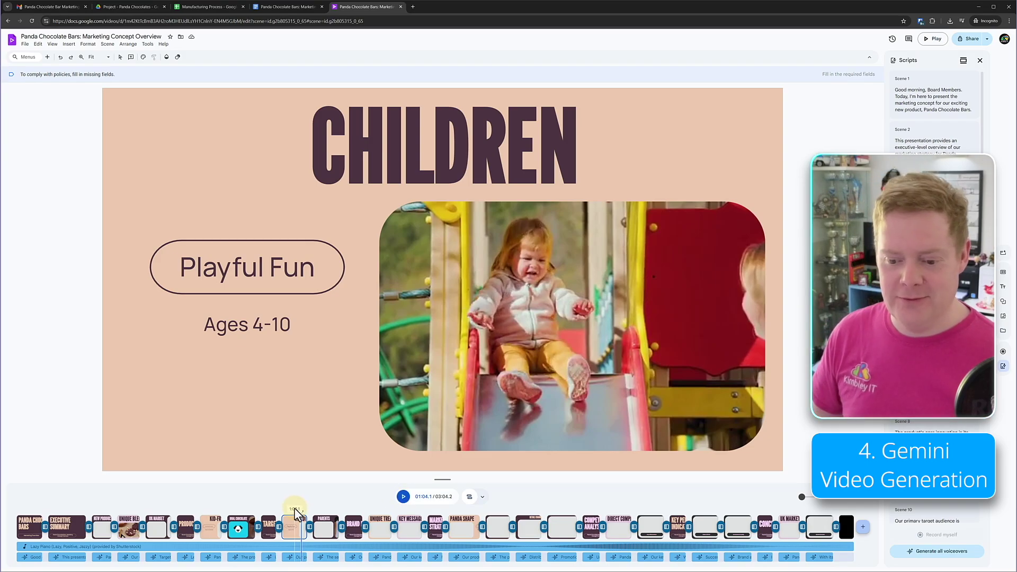
{"action": "left_click_drag", "start_coordinate": [301, 509], "coordinate": [577, 524]}
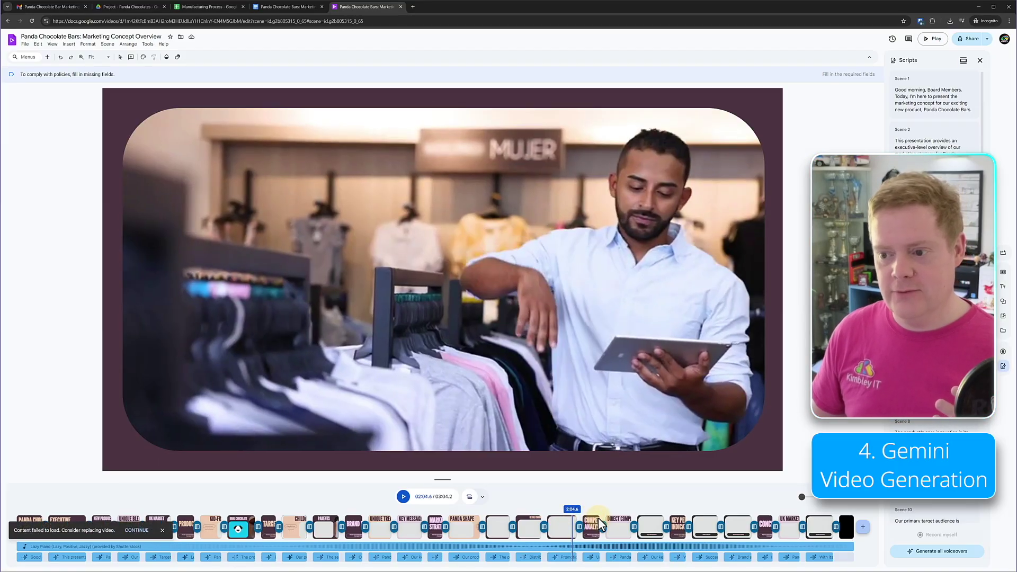
{"action": "left_click", "coordinate": [605, 517]}
{"action": "left_click", "coordinate": [605, 515]}
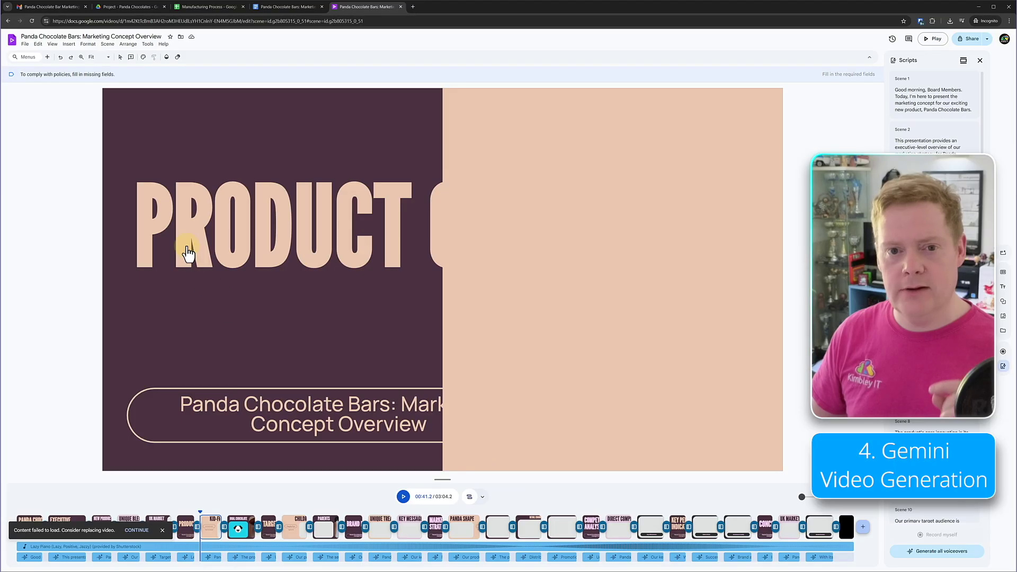
- Open the direct chat sharing the Panda Chocolate Bars concept document and have Gemini summarise it
{"action": "left_click", "coordinate": [48, 7]}
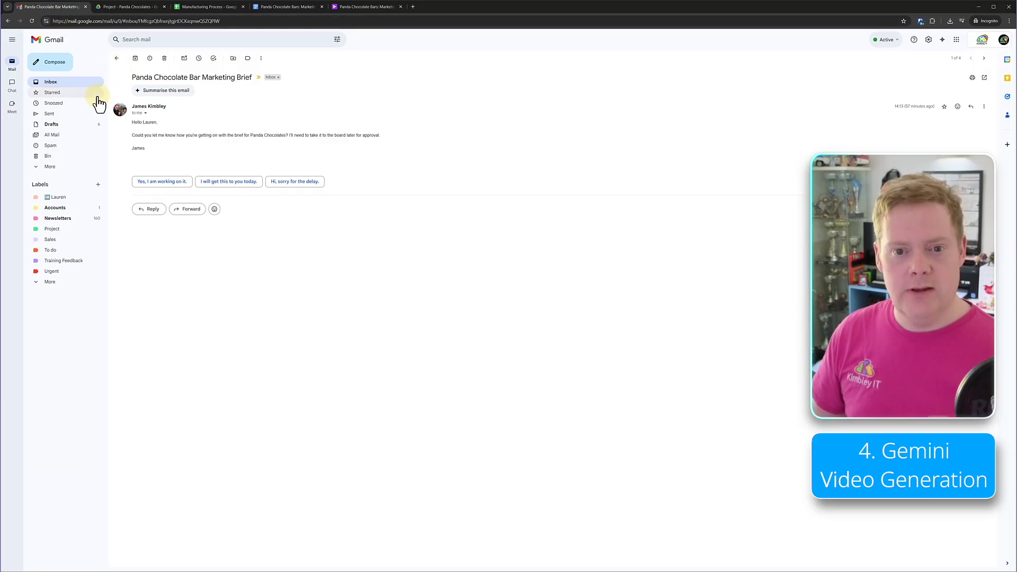
{"action": "mouse_move", "coordinate": [14, 89]}
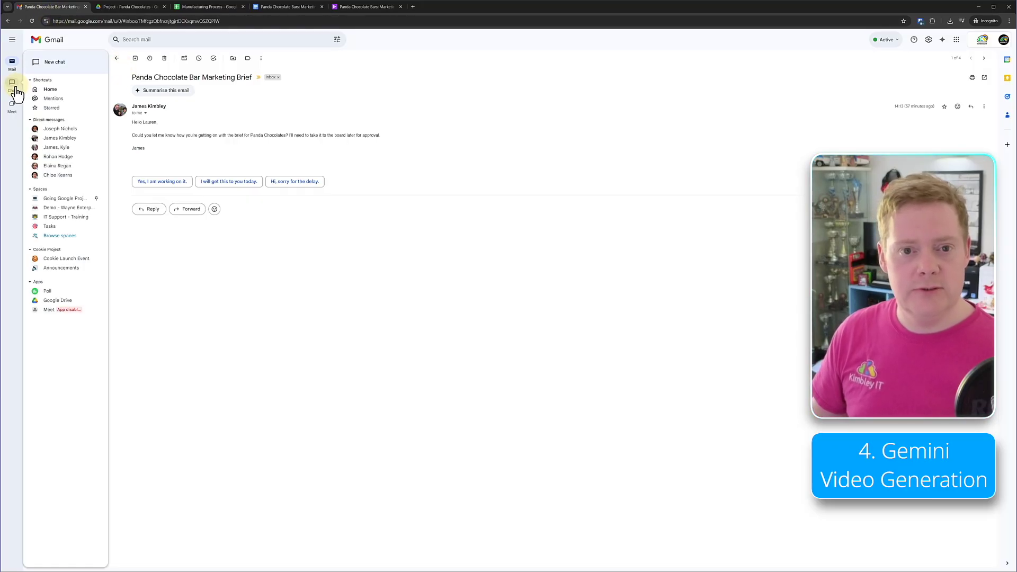
{"action": "left_click", "coordinate": [55, 131]}
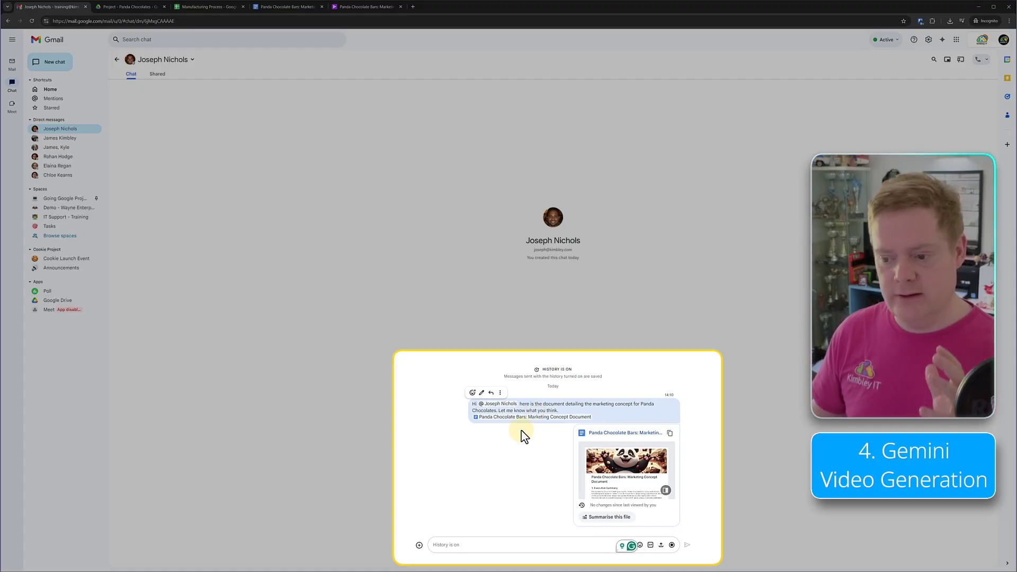
{"action": "left_click", "coordinate": [609, 517]}
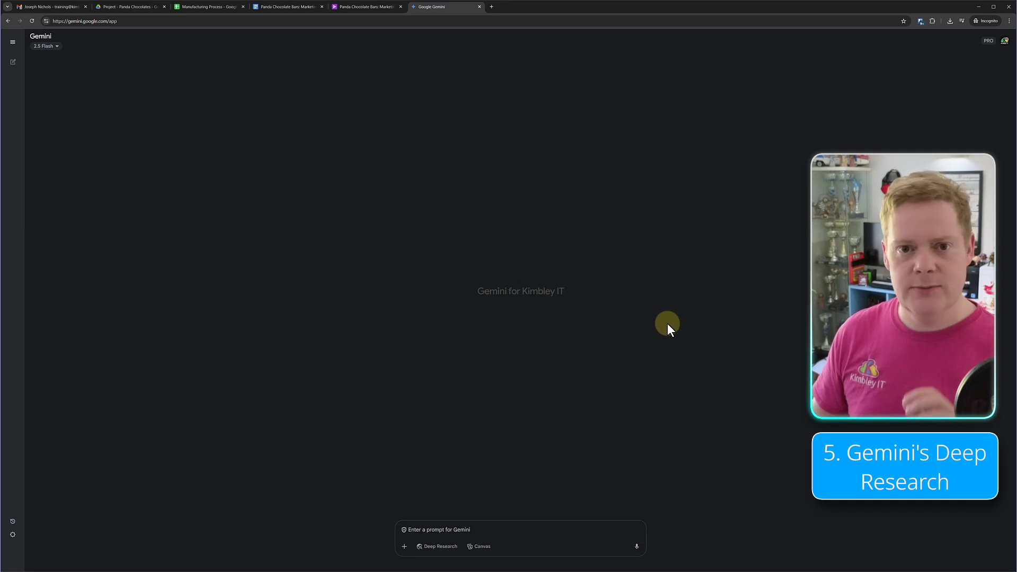
- Paste the children's chocolate bar makers report prompt and send it with Deep Research on
{"action": "left_click", "coordinate": [455, 531]}
{"action": "type", "text": "Generate a report on the current main players who produce Chocolate bars specifically aimed at the child market. Focus on what makes them stand out, which bars they produce and what is unique about each confectionery. Why do kids love them?"}
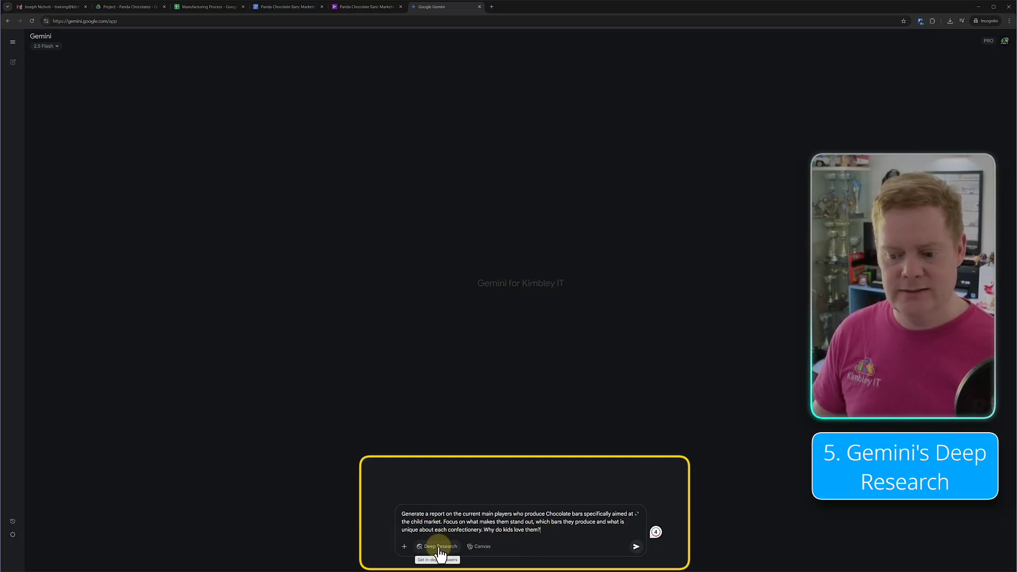
{"action": "left_click", "coordinate": [439, 546]}
{"action": "left_click", "coordinate": [636, 546]}
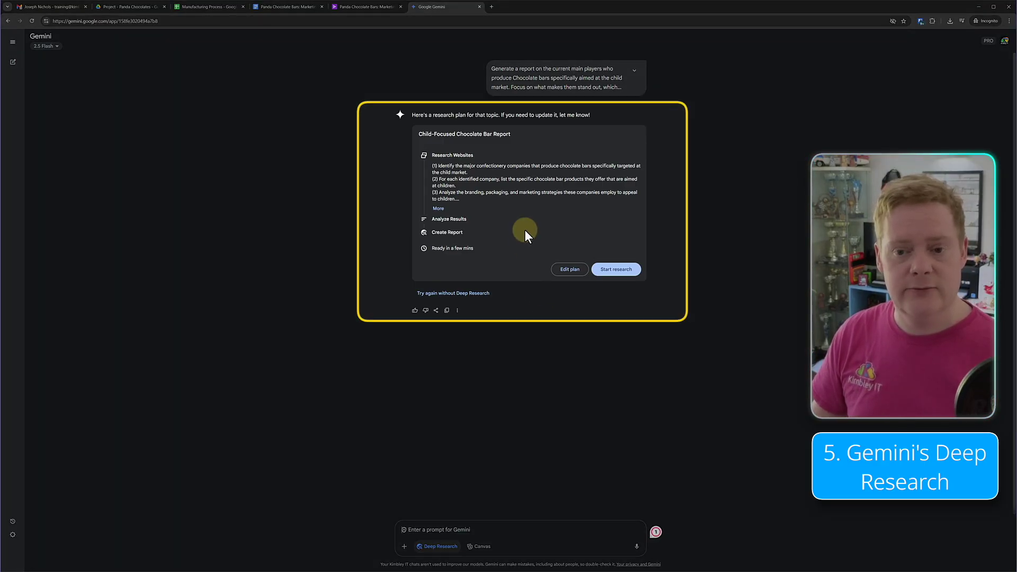
- Show the seven-step research plan, then approve it by replying 'Proceed'
{"action": "left_click", "coordinate": [563, 271]}
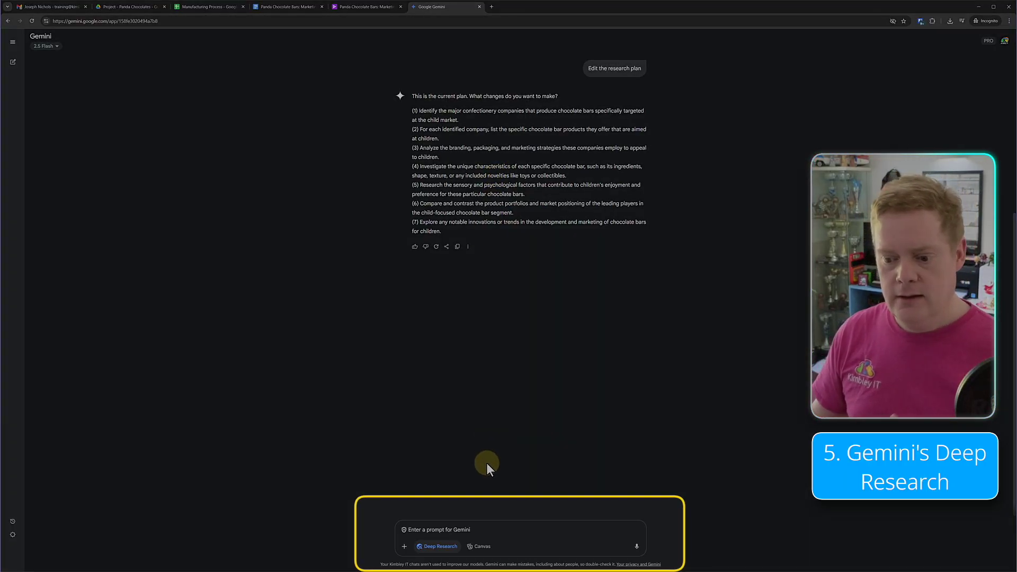
{"action": "left_click", "coordinate": [472, 529]}
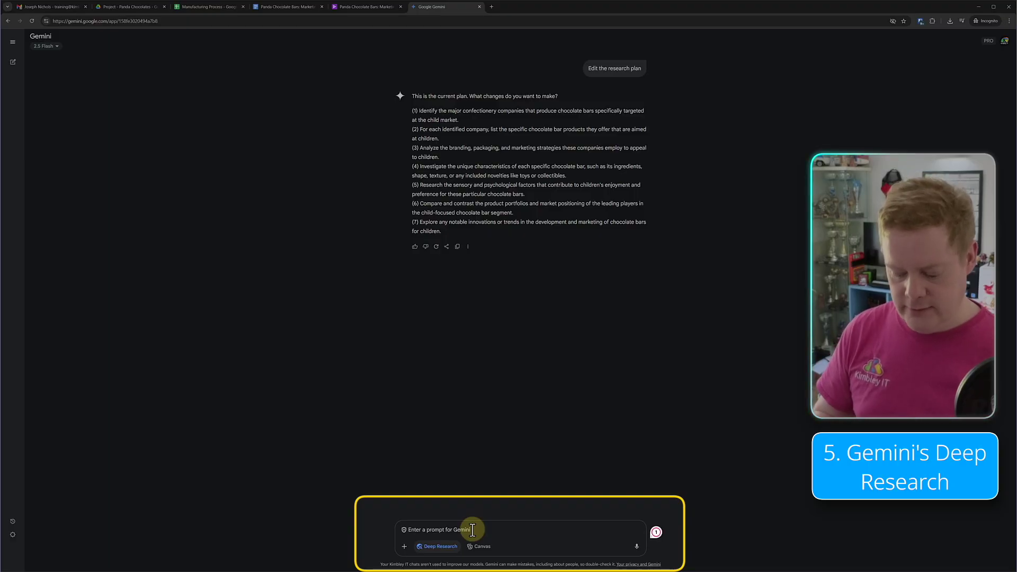
{"action": "type", "text": "Proceed"}
{"action": "key", "text": "Return"}
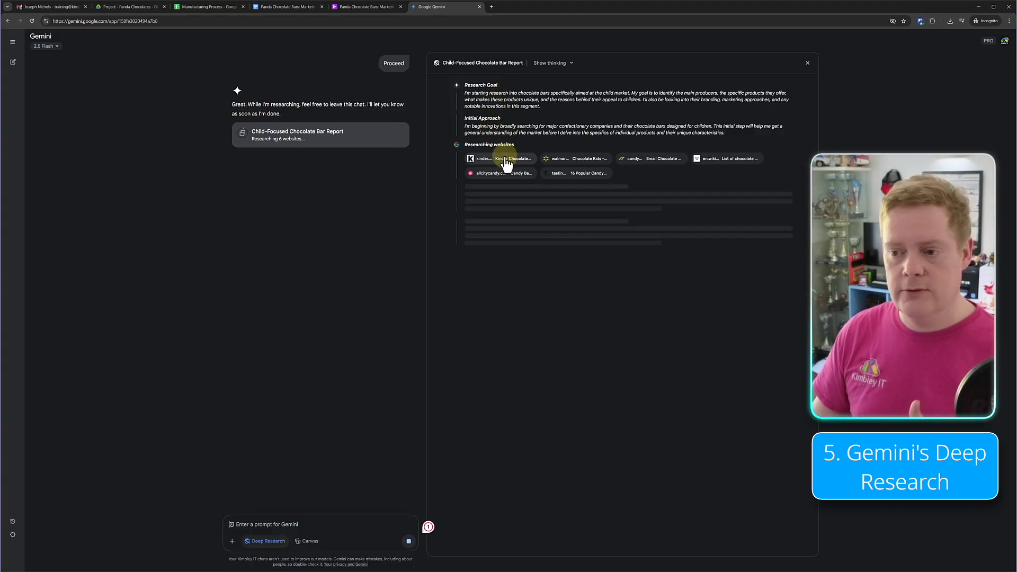
- Wait for the research to finish, then scroll the report down to its sources and back up
{"action": "key", "text": "XF86AudioLowerVolume"}
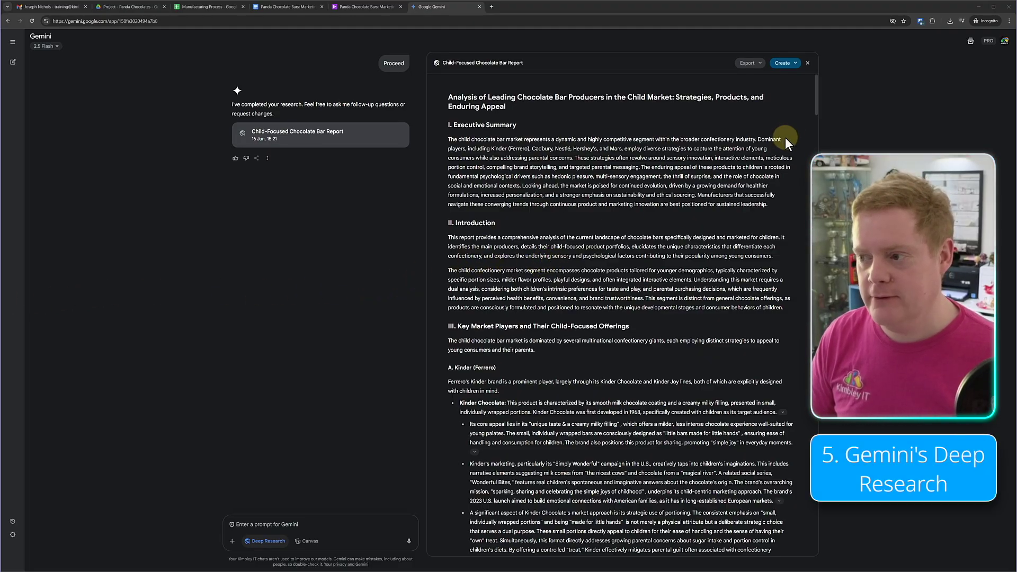
{"action": "left_click_drag", "start_coordinate": [816, 107], "coordinate": [816, 184]}
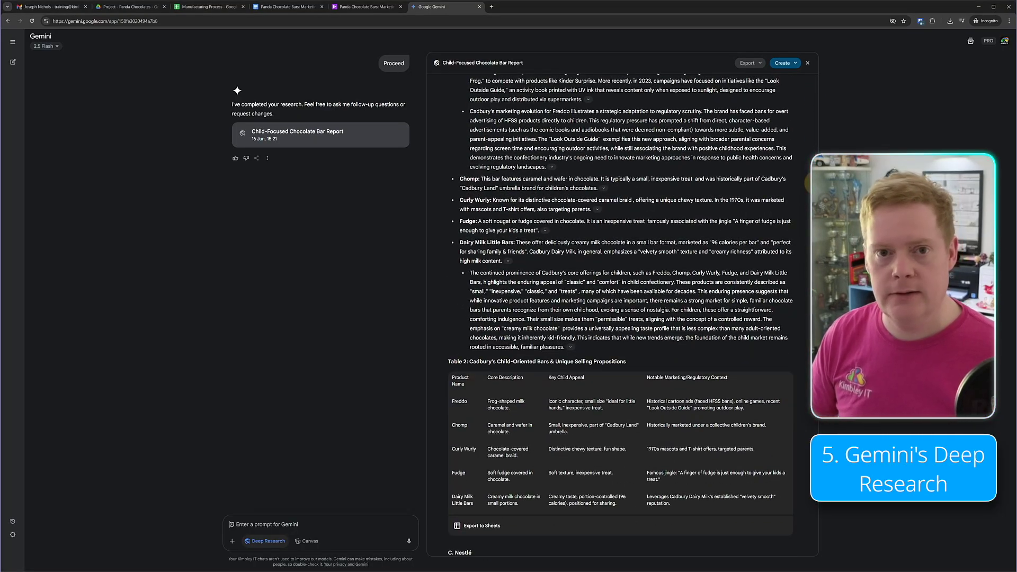
{"action": "scroll", "coordinate": [620, 318], "scroll_direction": "down", "scroll_amount": 2}
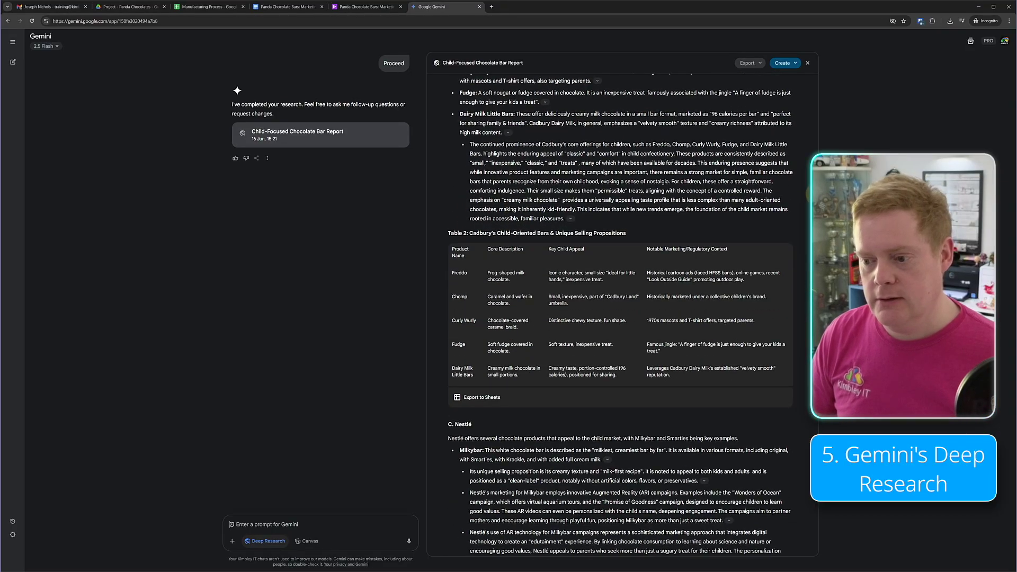
{"action": "left_click_drag", "start_coordinate": [816, 193], "coordinate": [816, 310]}
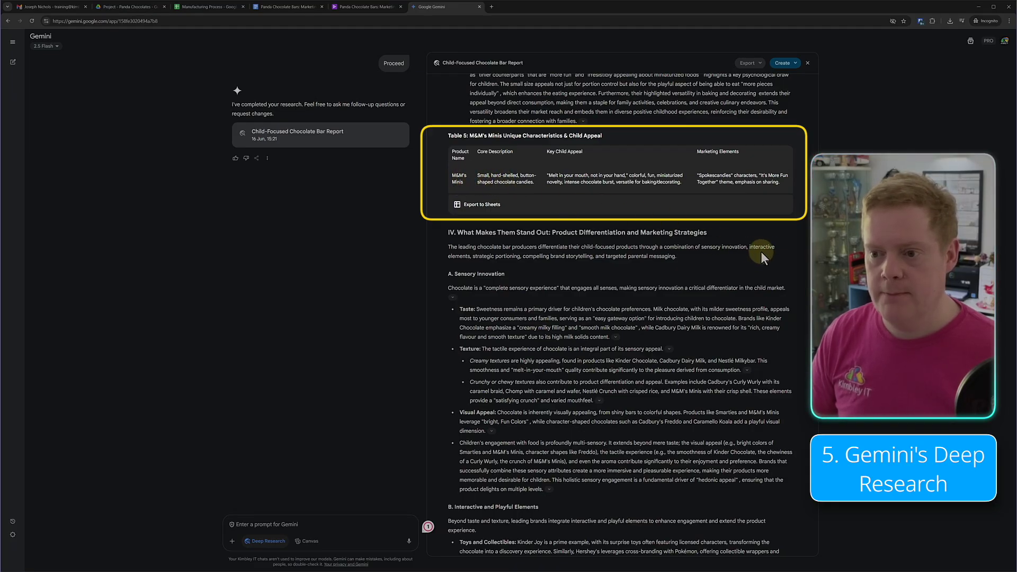
{"action": "scroll", "coordinate": [805, 279], "scroll_direction": "down", "scroll_amount": 3}
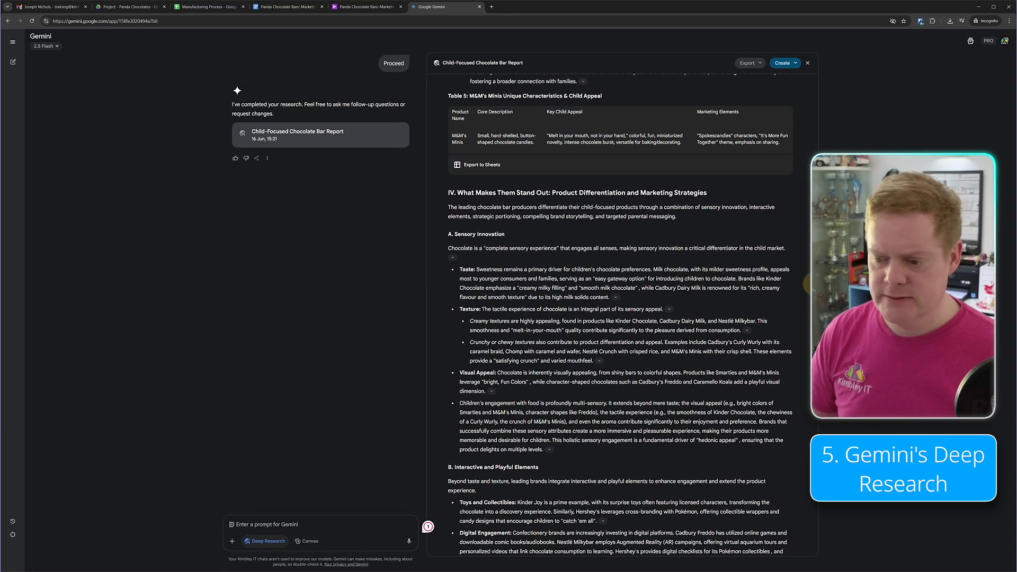
{"action": "scroll", "coordinate": [807, 291], "scroll_direction": "down", "scroll_amount": 20}
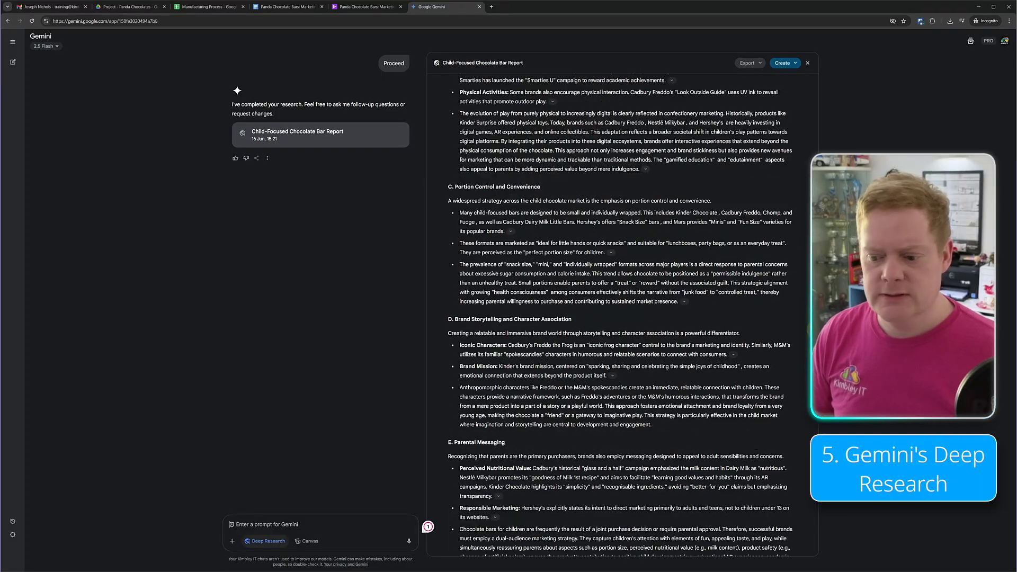
{"action": "scroll", "coordinate": [806, 291], "scroll_direction": "down", "scroll_amount": 20}
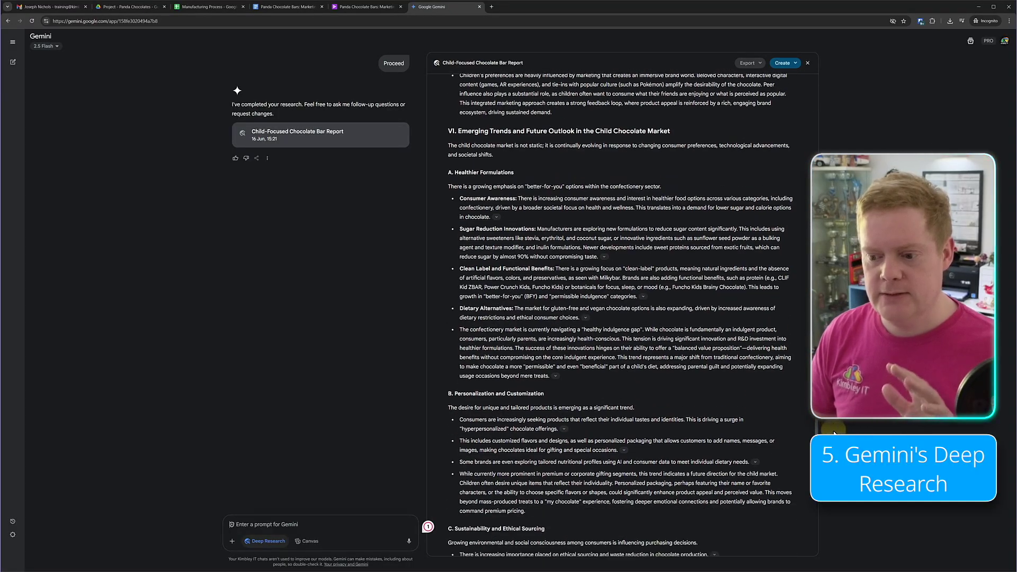
{"action": "scroll", "coordinate": [622, 315], "scroll_direction": "down", "scroll_amount": 8}
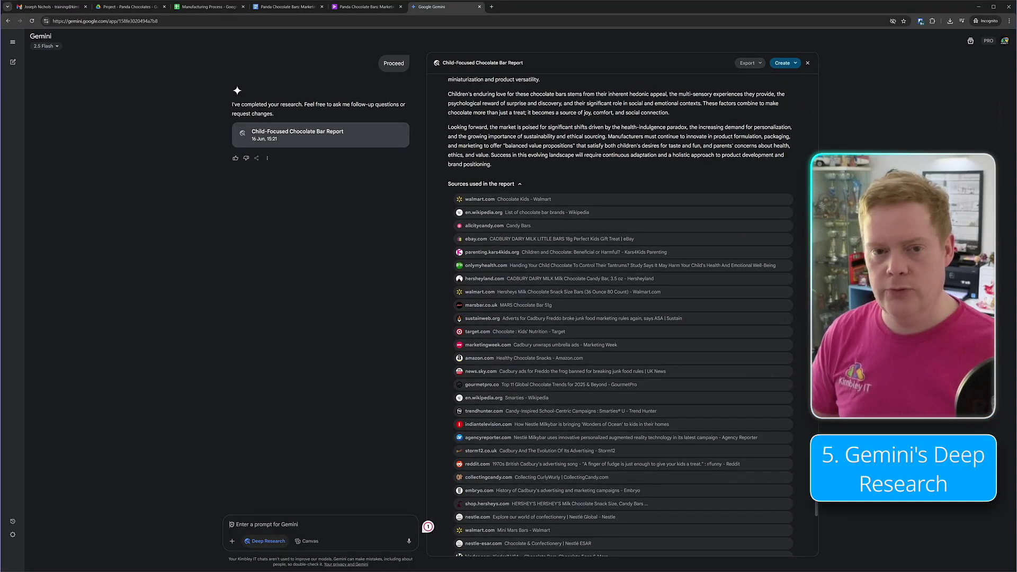
{"action": "scroll", "coordinate": [841, 509], "scroll_direction": "down", "scroll_amount": 8}
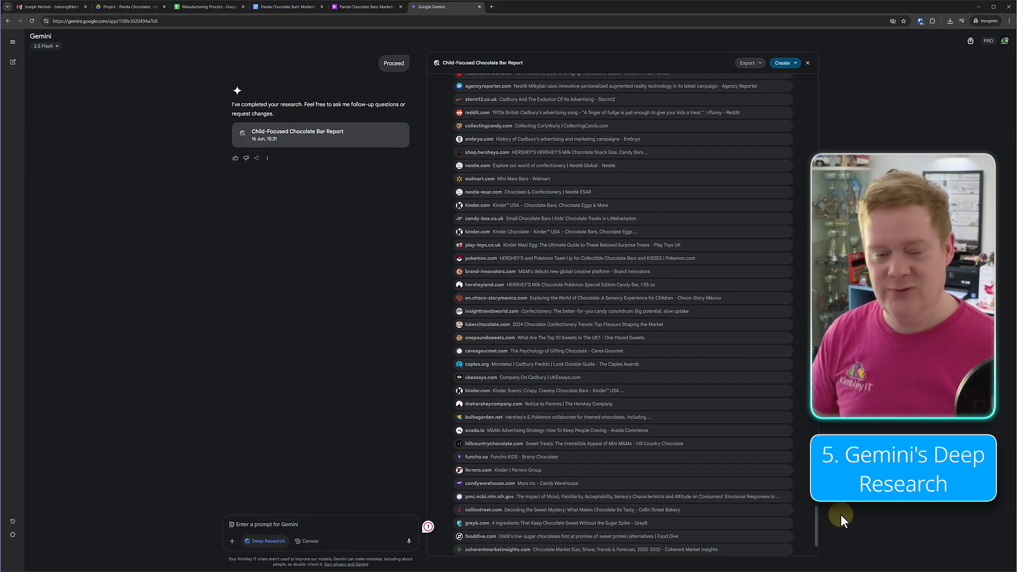
{"action": "scroll", "coordinate": [841, 522], "scroll_direction": "down", "scroll_amount": 2}
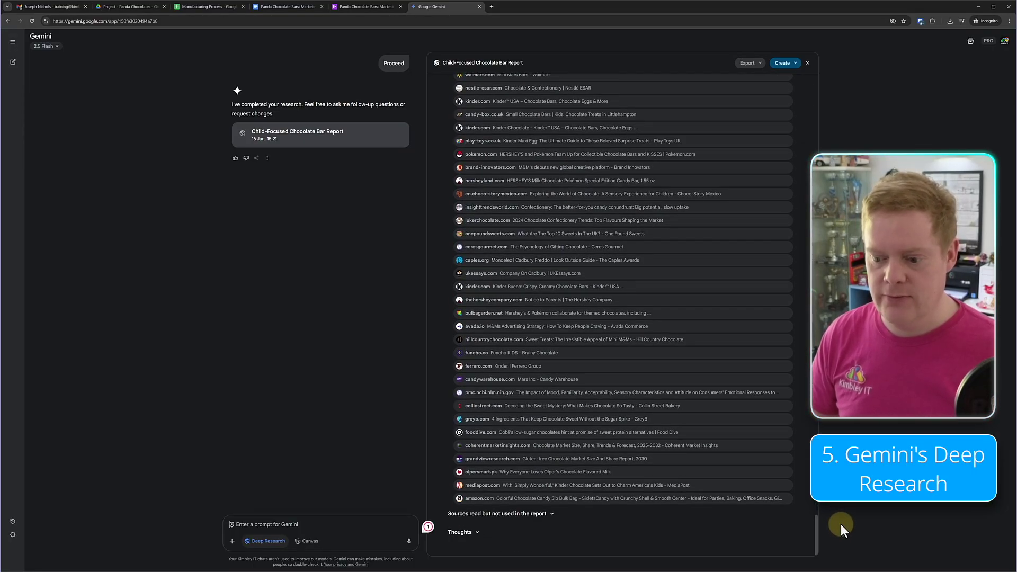
{"action": "scroll", "coordinate": [841, 516], "scroll_direction": "up", "scroll_amount": 3}
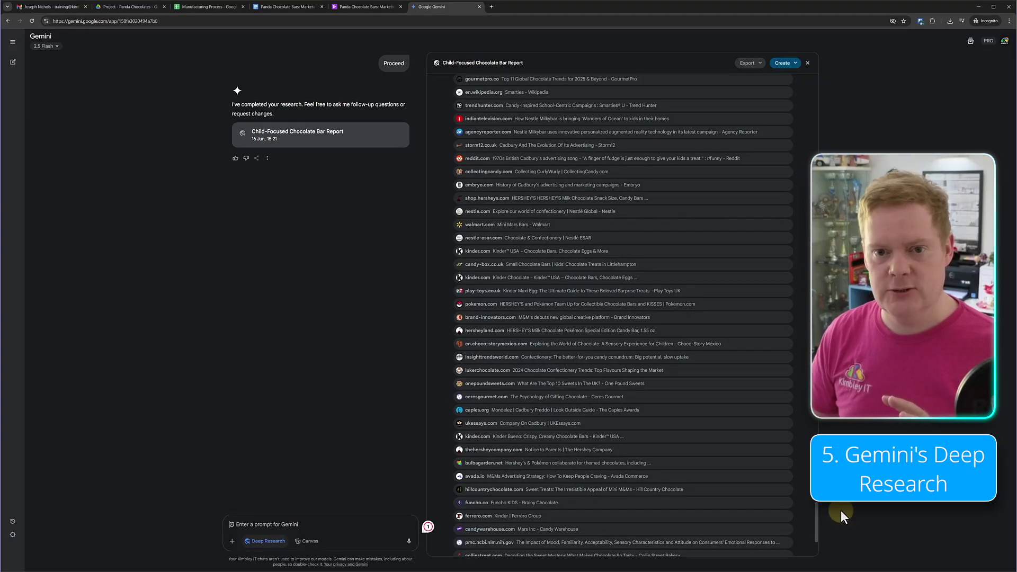
{"action": "scroll", "coordinate": [841, 513], "scroll_direction": "up", "scroll_amount": 3}
{"action": "scroll", "coordinate": [841, 511], "scroll_direction": "up", "scroll_amount": 10}
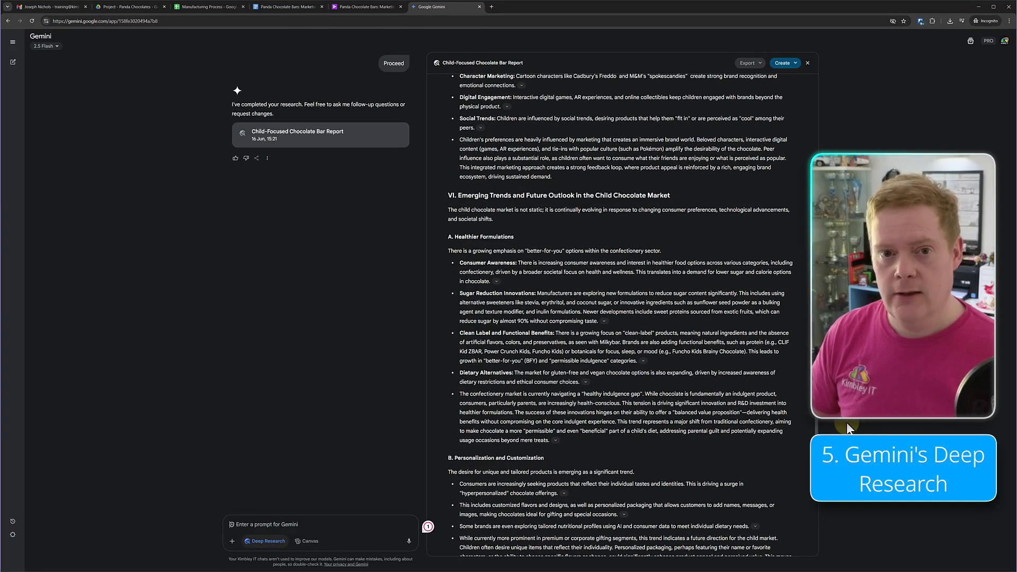
{"action": "scroll", "coordinate": [819, 107], "scroll_direction": "up", "scroll_amount": 15}
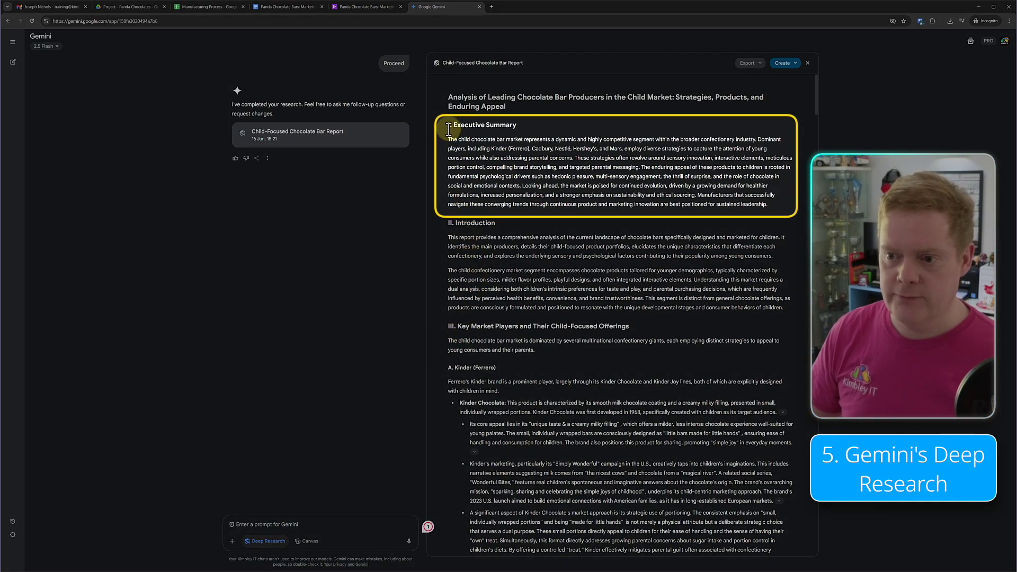
- Open the report's Create menu showing Web page, Infographic, Quiz and Audio Overview
{"action": "left_click_drag", "start_coordinate": [449, 126], "coordinate": [782, 204]}
{"action": "left_click", "coordinate": [771, 205]}
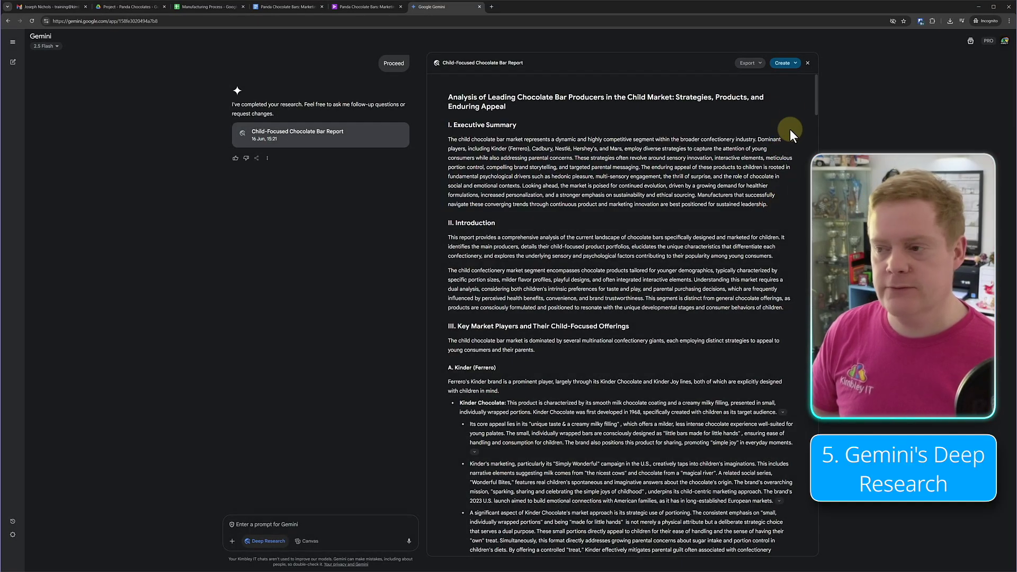
{"action": "left_click", "coordinate": [796, 66]}
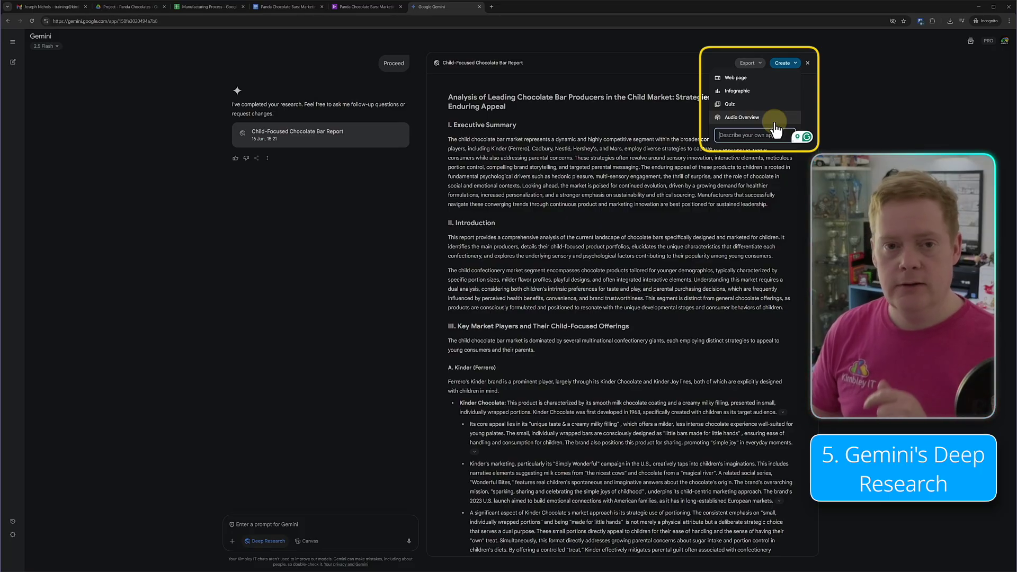
{"action": "left_click", "coordinate": [687, 204]}
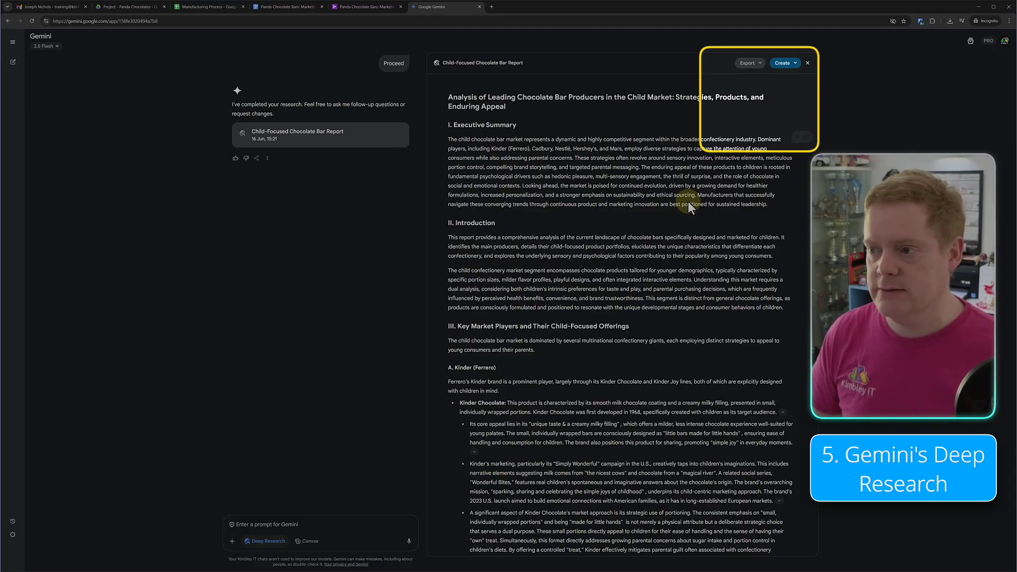
{"action": "left_click", "coordinate": [782, 63]}
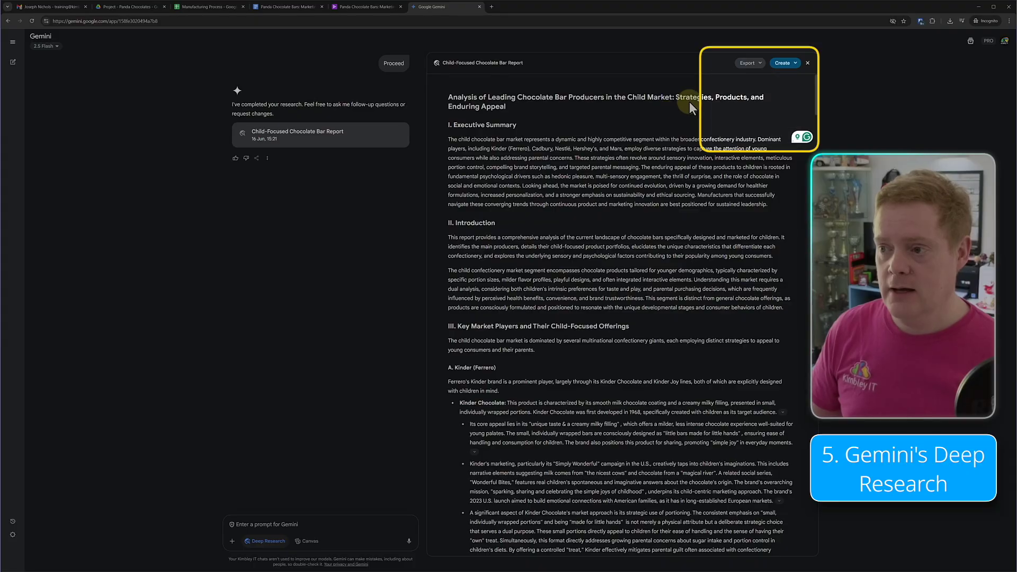
- Use Export to Docs to save the Child-Focused Chocolate Bar Report as a new Doc
{"action": "left_click", "coordinate": [745, 63]}
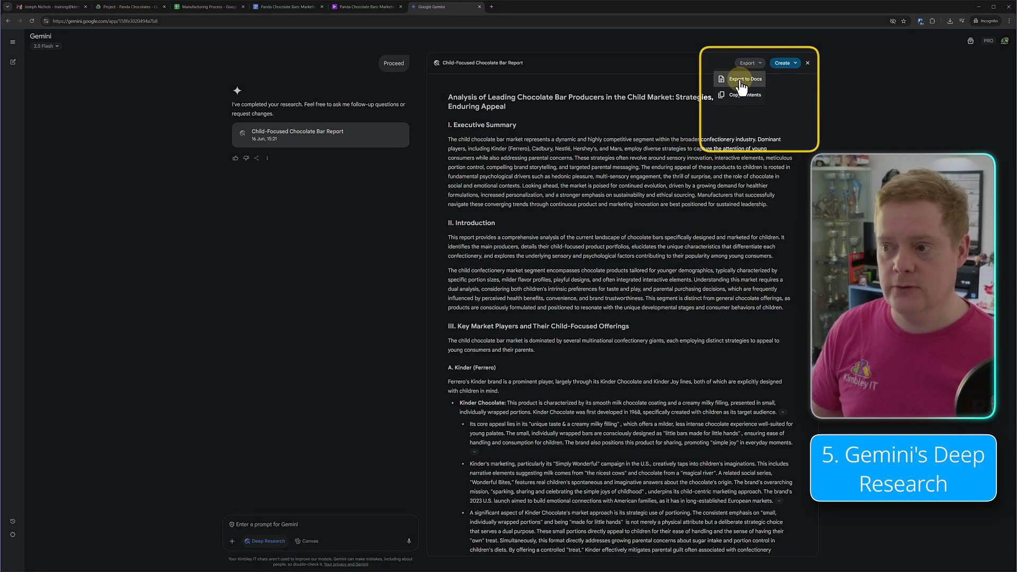
{"action": "left_click", "coordinate": [741, 79]}
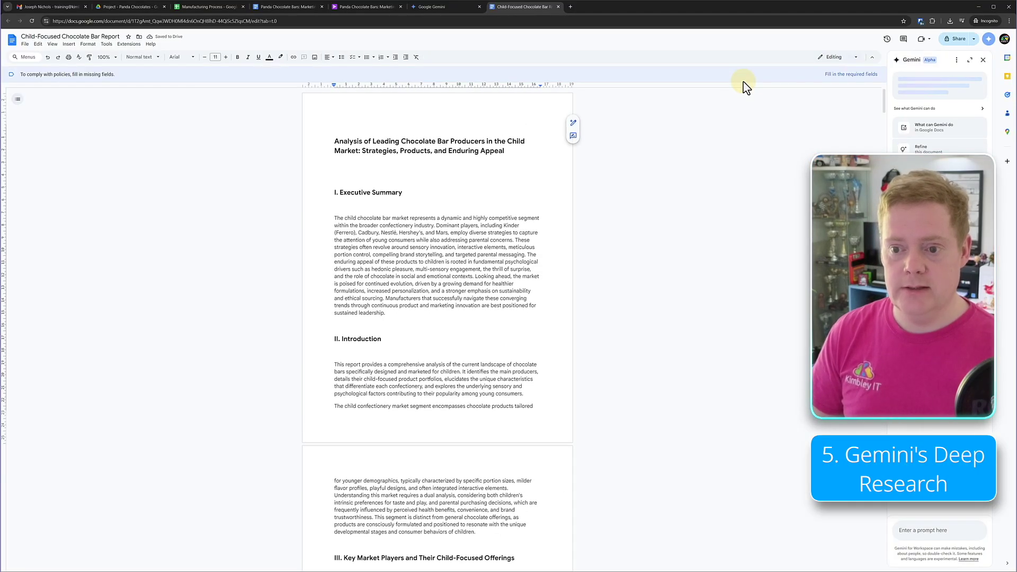
- Scroll through the exported chocolate bar report down to its references
{"action": "scroll", "coordinate": [723, 171], "scroll_direction": "down", "scroll_amount": 15}
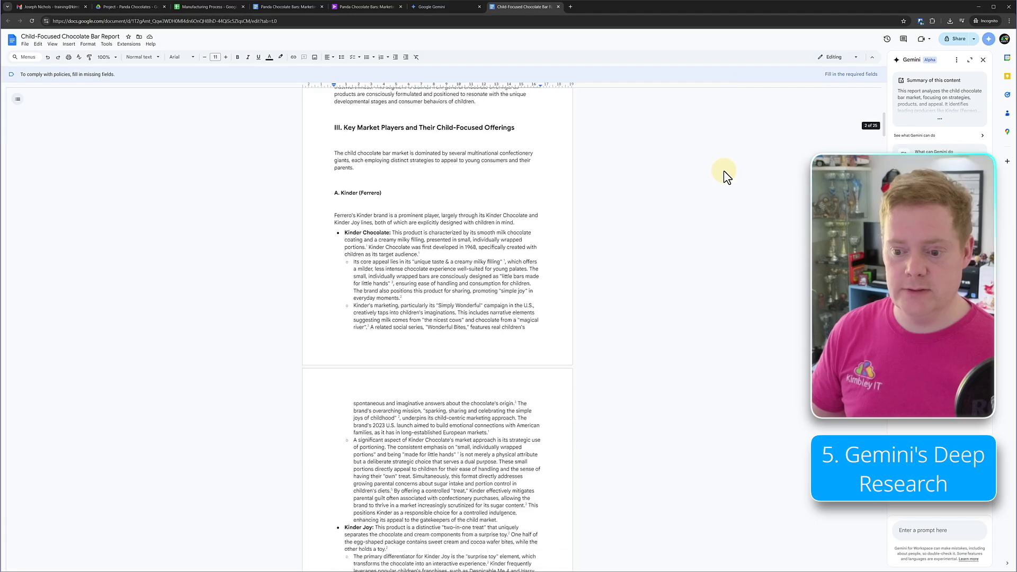
{"action": "scroll", "coordinate": [741, 193], "scroll_direction": "down", "scroll_amount": 20}
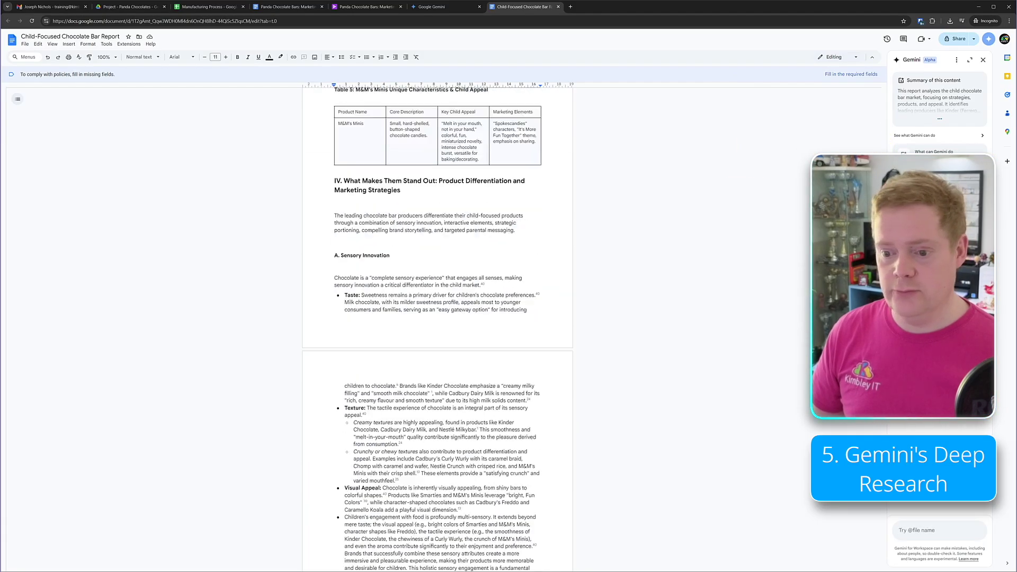
{"action": "left_click_drag", "start_coordinate": [884, 431], "coordinate": [901, 95]}
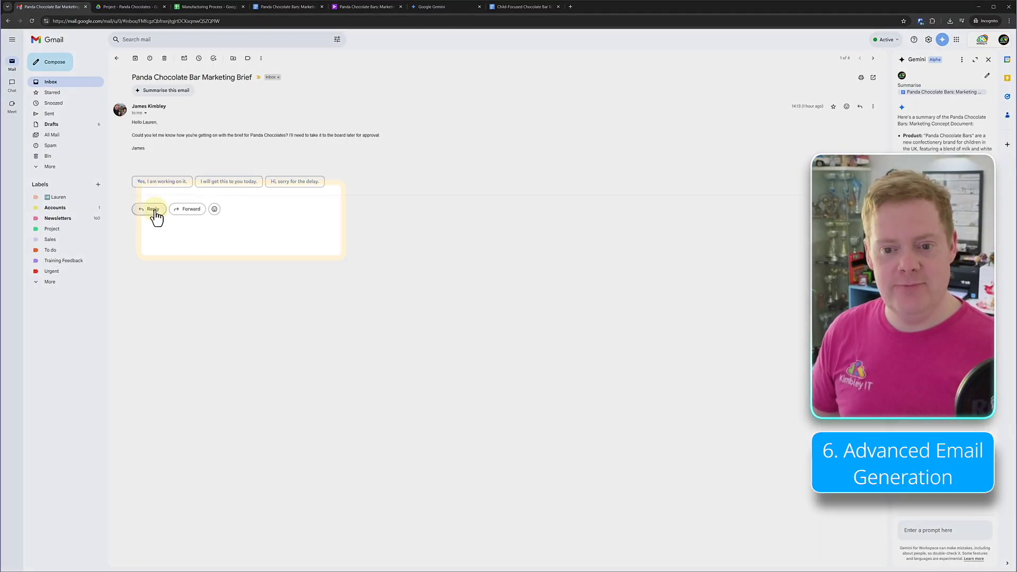
- In a Help me write reply, submit the Docs-link prompt requesting an executive overview for board sign-off
{"action": "left_click", "coordinate": [153, 209]}
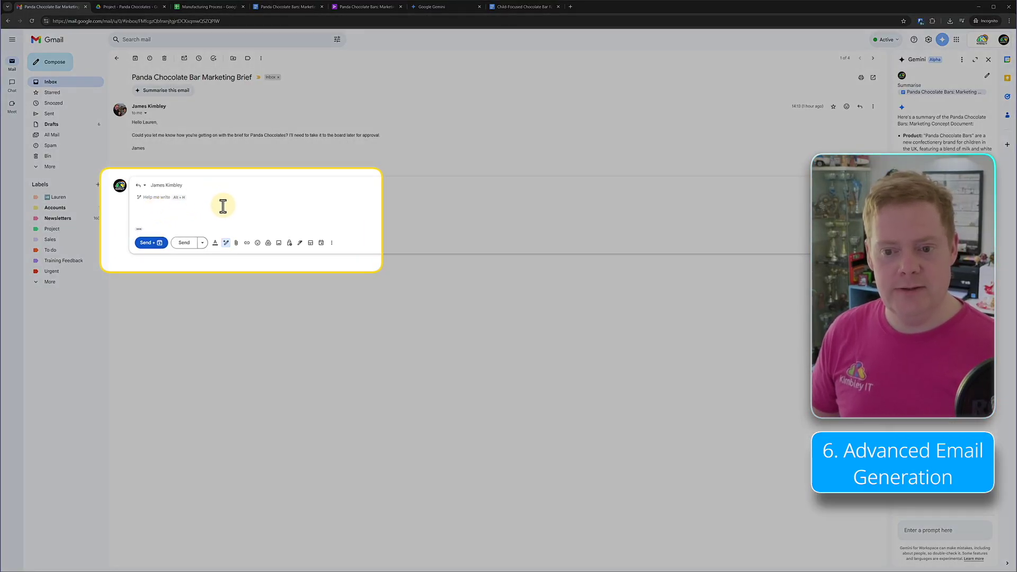
{"action": "left_click", "coordinate": [225, 244]}
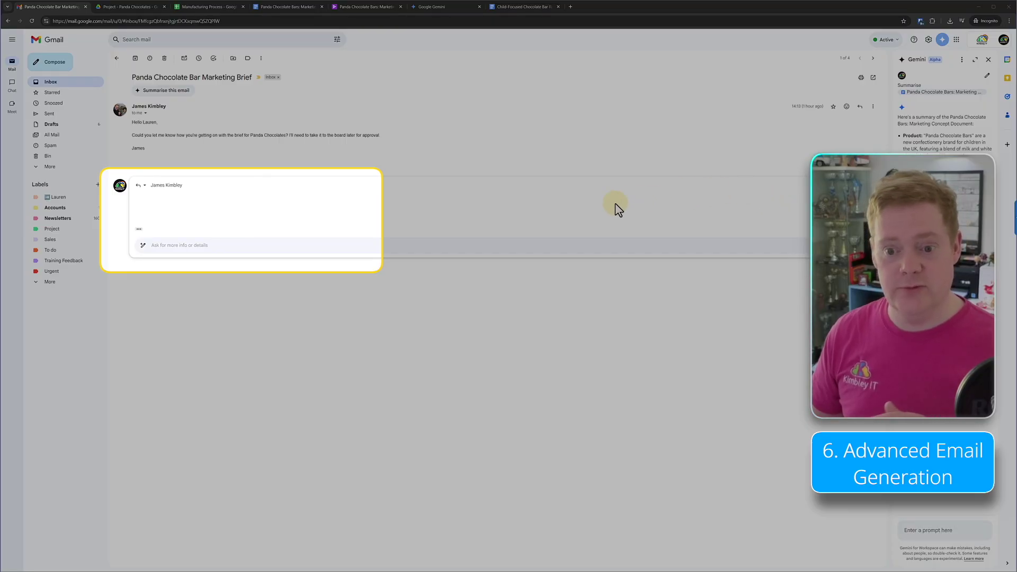
{"action": "left_click", "coordinate": [357, 246]}
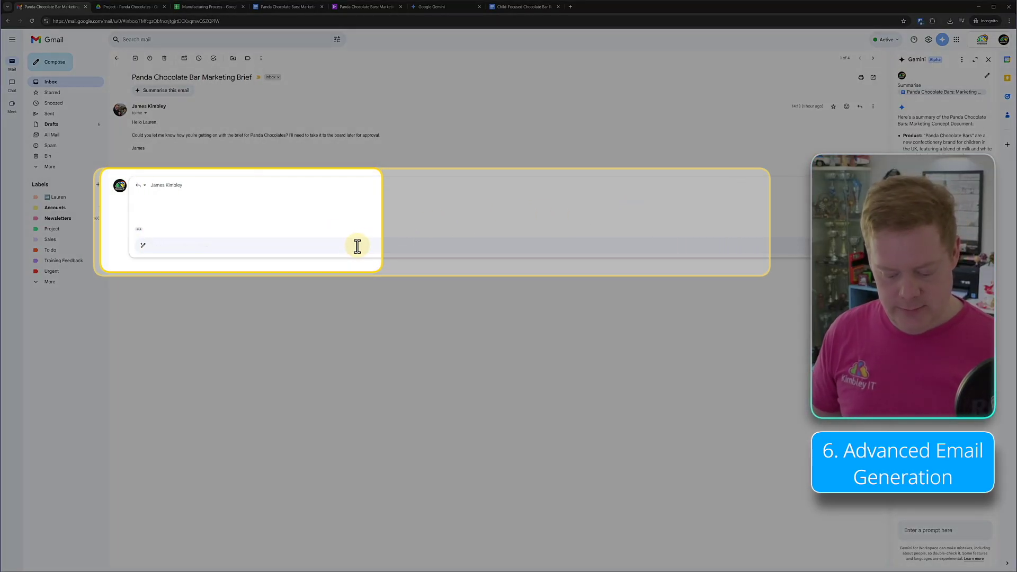
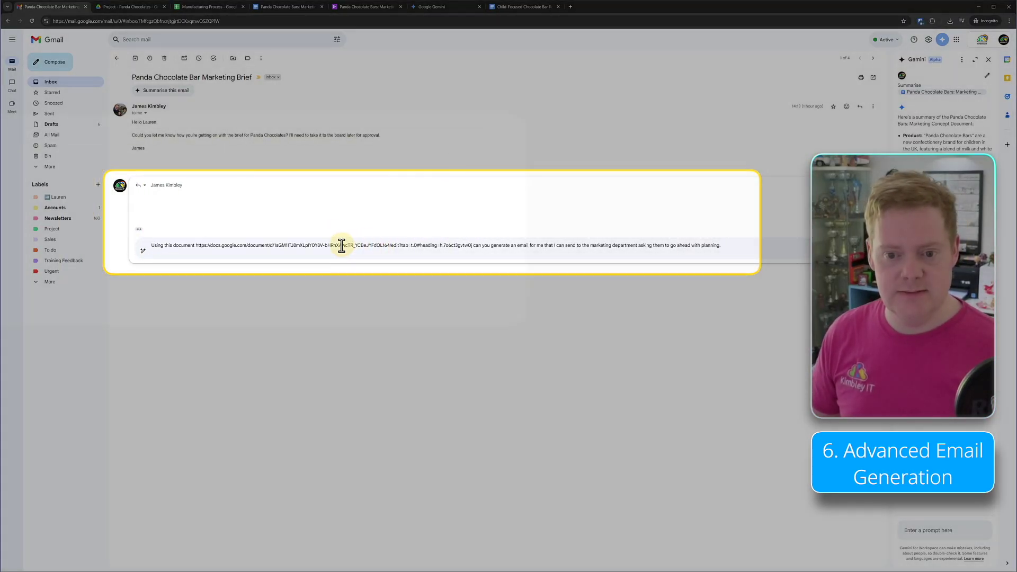
{"action": "mouse_move", "coordinate": [248, 249]}
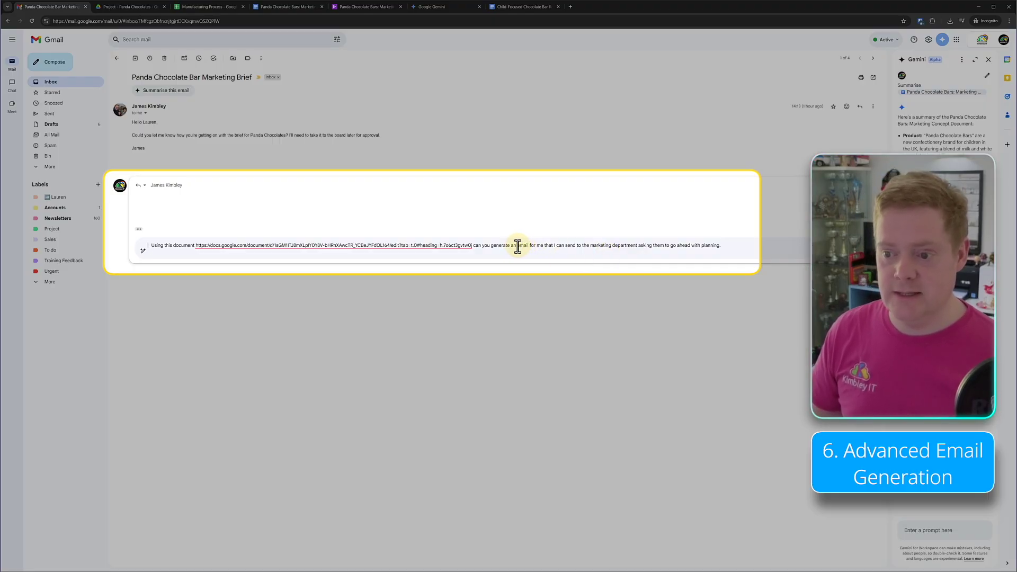
{"action": "left_click_drag", "start_coordinate": [518, 246], "coordinate": [579, 252]}
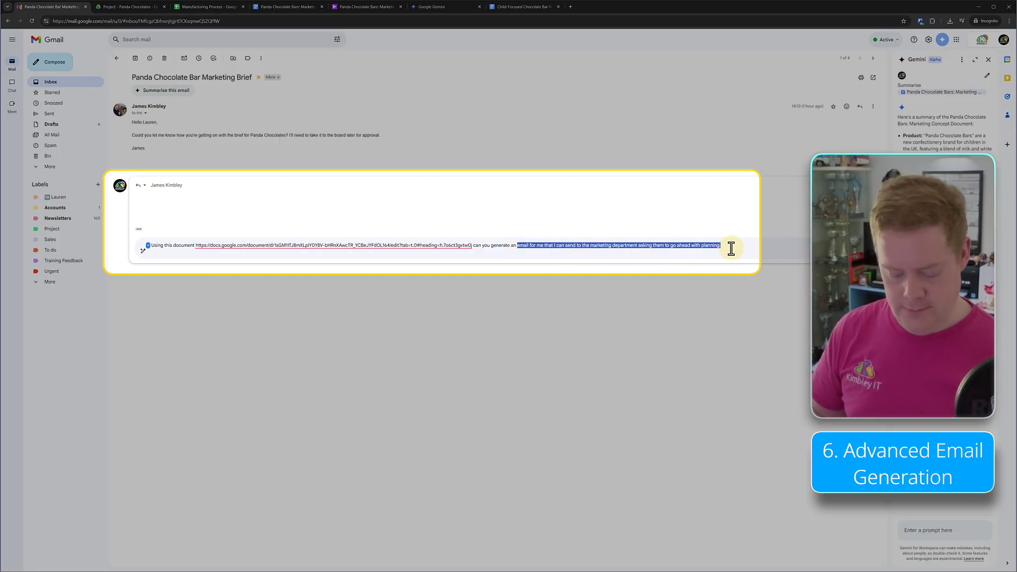
{"action": "type", "text": "executive"}
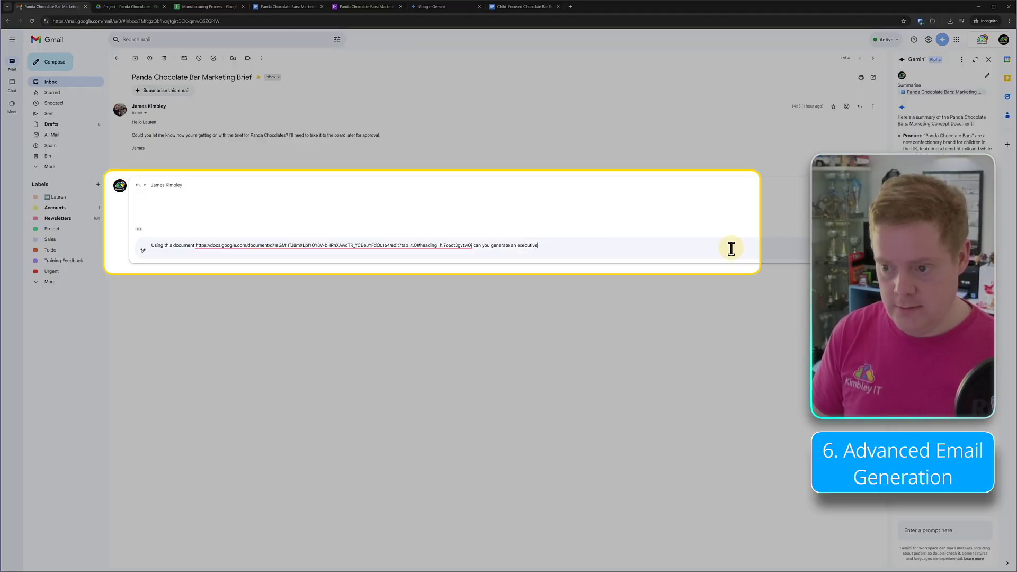
{"action": "type", "text": " overvie"}
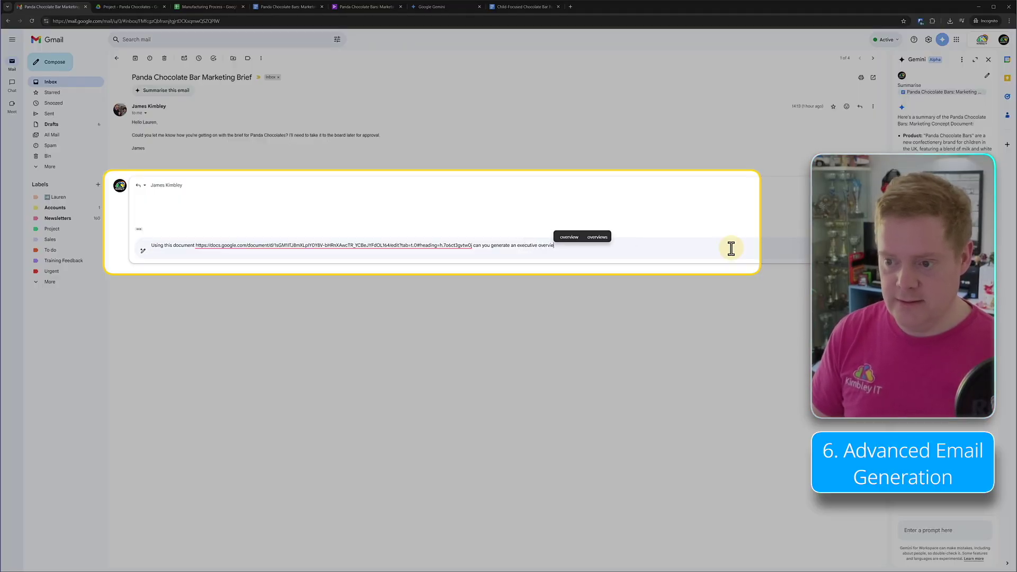
{"action": "type", "text": "w that can"}
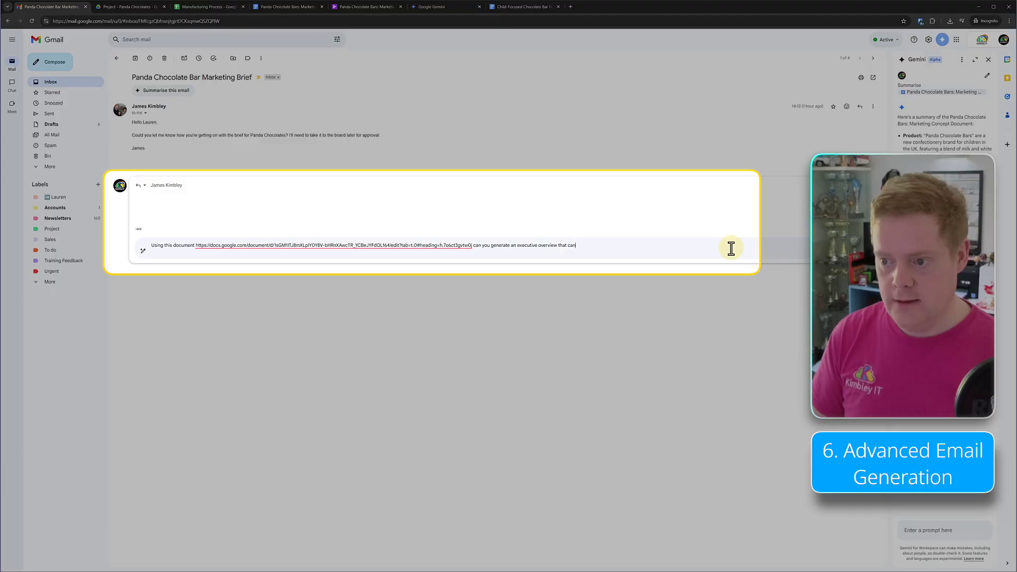
{"action": "type", "text": " be show to the b"}
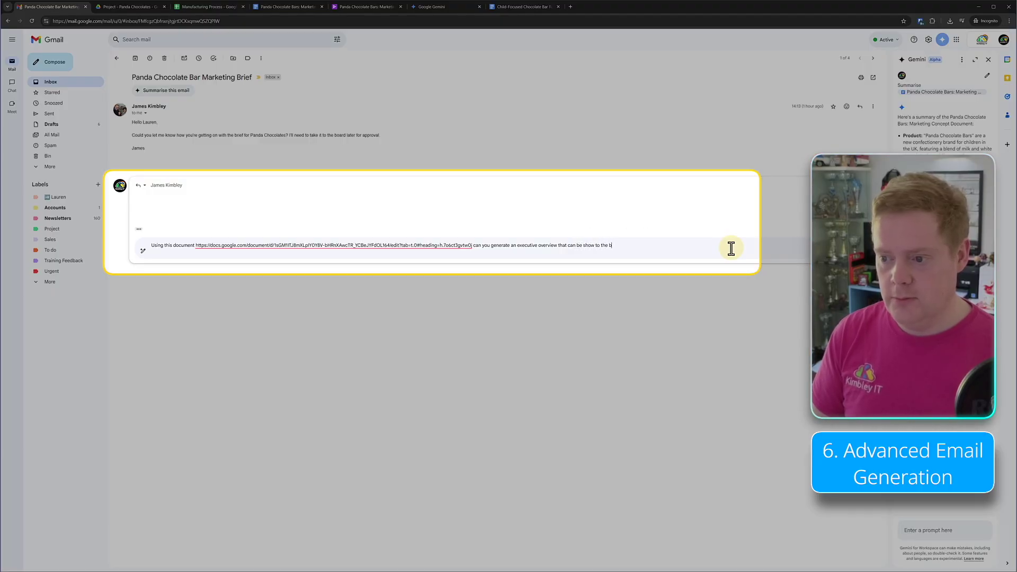
{"action": "type", "text": "oard to get"}
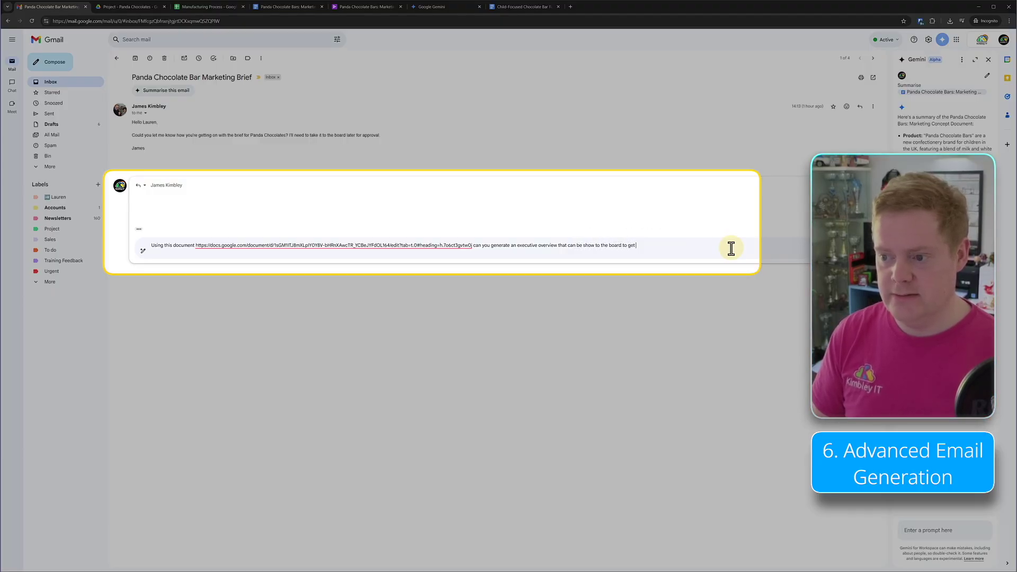
{"action": "type", "text": " sign-off"}
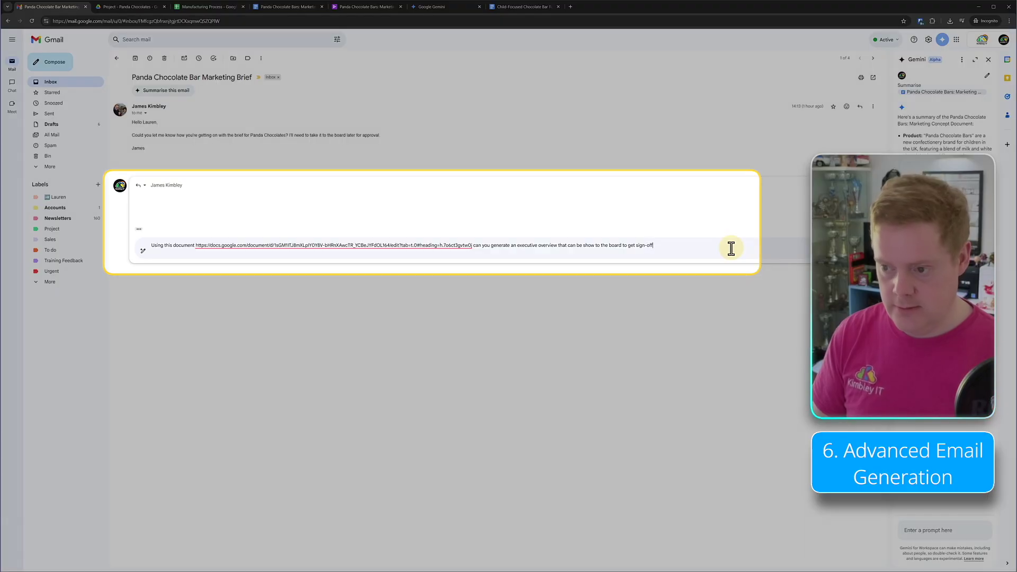
{"action": "type", "text": "."}
{"action": "key", "text": "Return"}
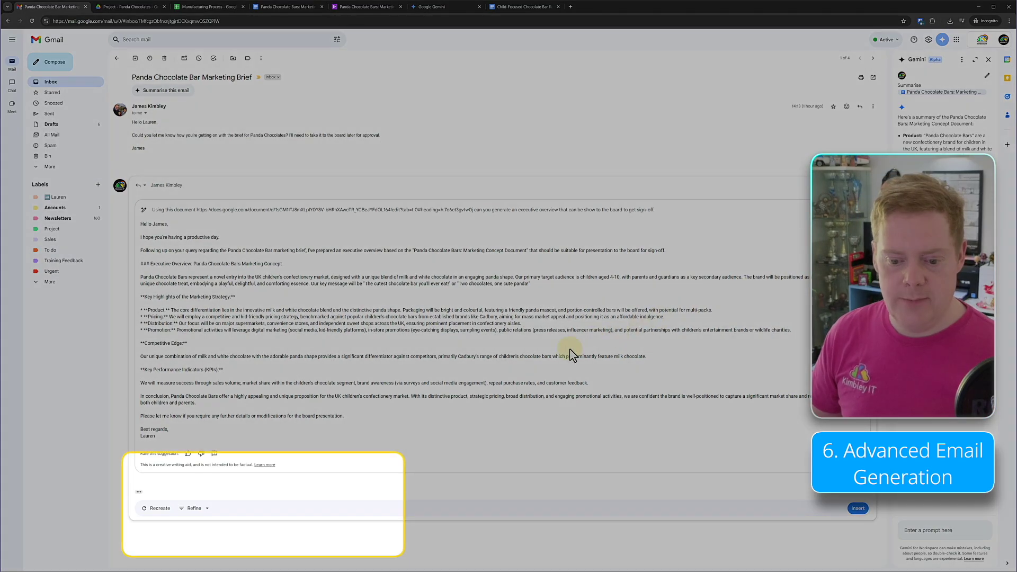
- Regenerate Gemini's executive overview draft and insert it into the reply body
{"action": "left_click", "coordinate": [163, 509]}
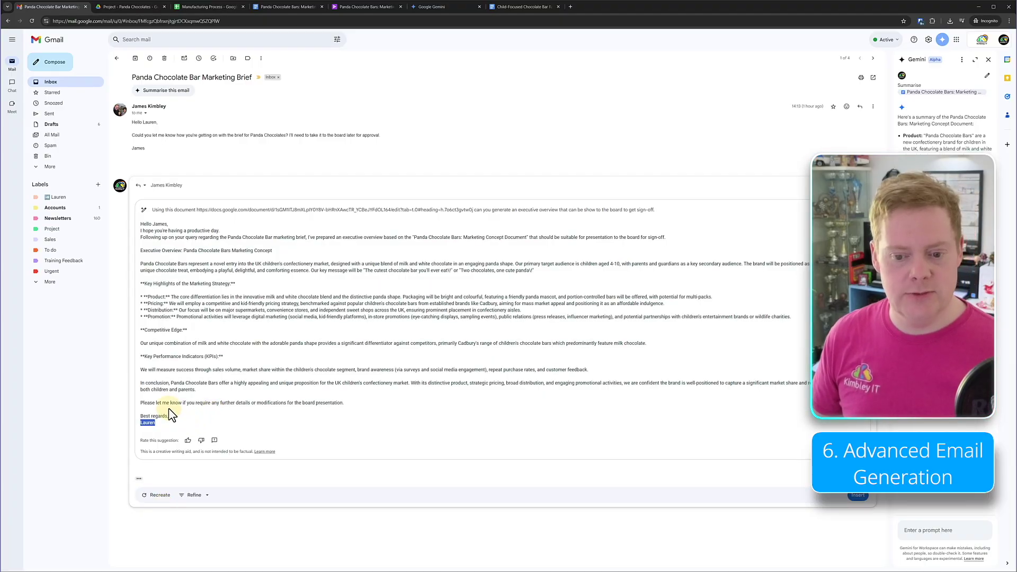
{"action": "left_click_drag", "start_coordinate": [168, 413], "coordinate": [141, 224]}
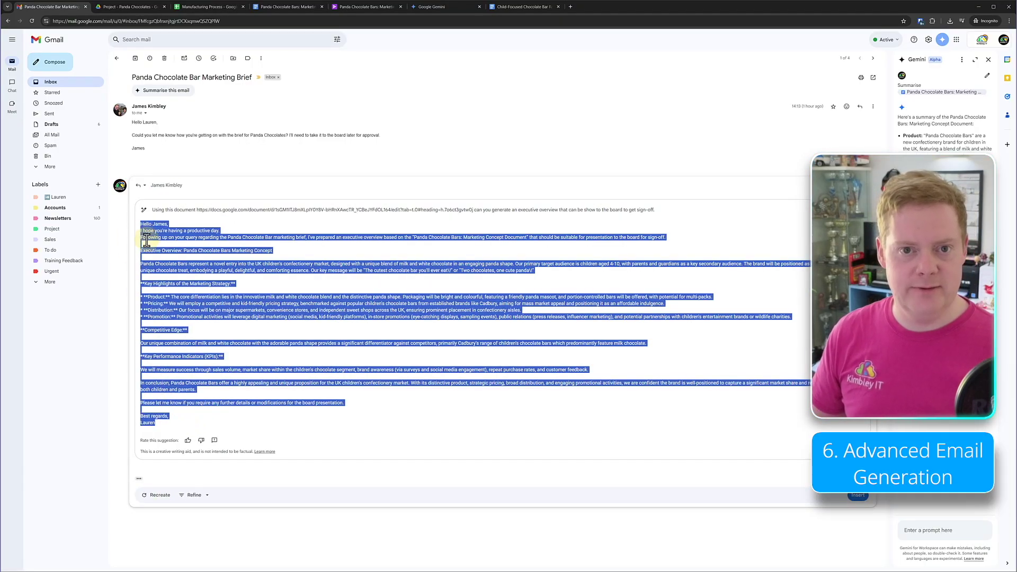
{"action": "left_click", "coordinate": [367, 475]}
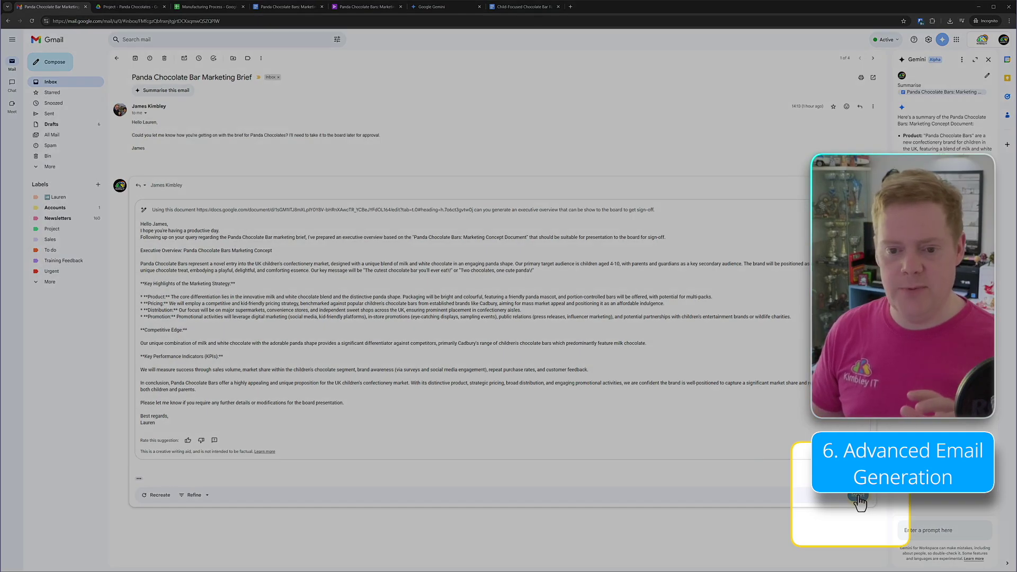
{"action": "left_click", "coordinate": [858, 496]}
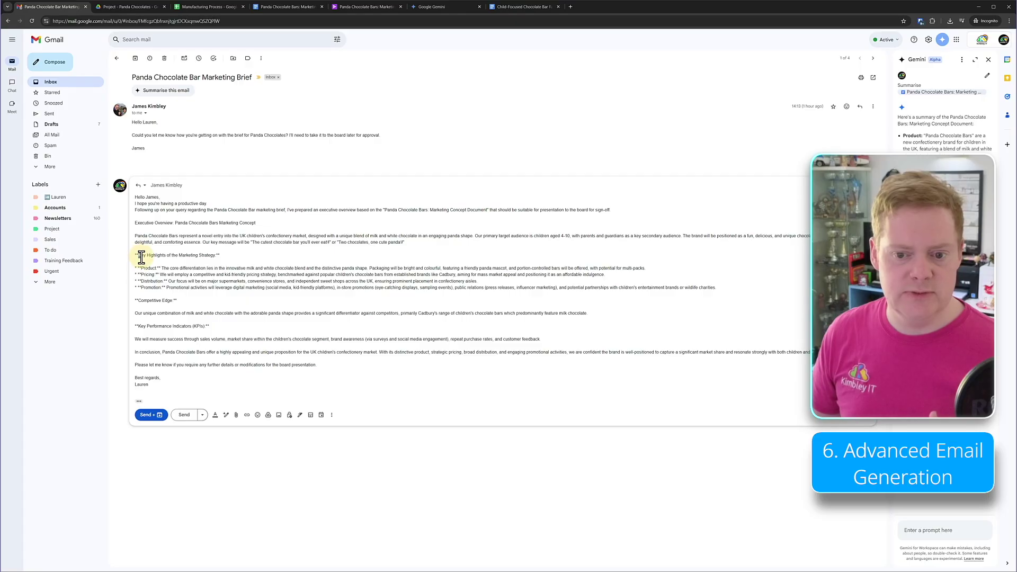
- Bold the 'Key Highlights of the Marketing Strategy' heading, add a blank line above 'Best regards', and return to the Panda video
{"action": "left_click_drag", "start_coordinate": [138, 257], "coordinate": [216, 256]}
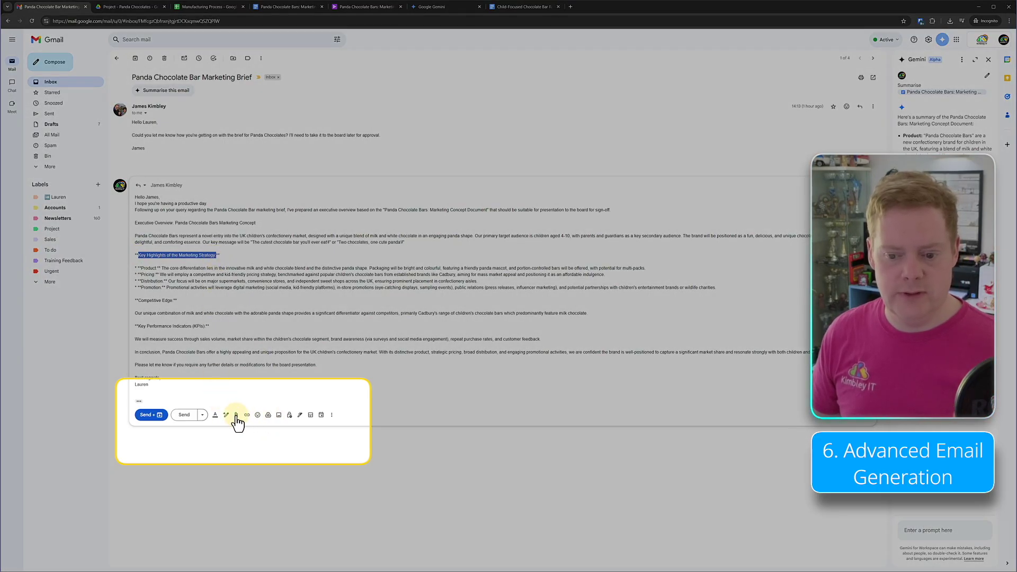
{"action": "left_click", "coordinate": [215, 415]}
{"action": "left_click", "coordinate": [214, 410]}
{"action": "left_click", "coordinate": [214, 314]}
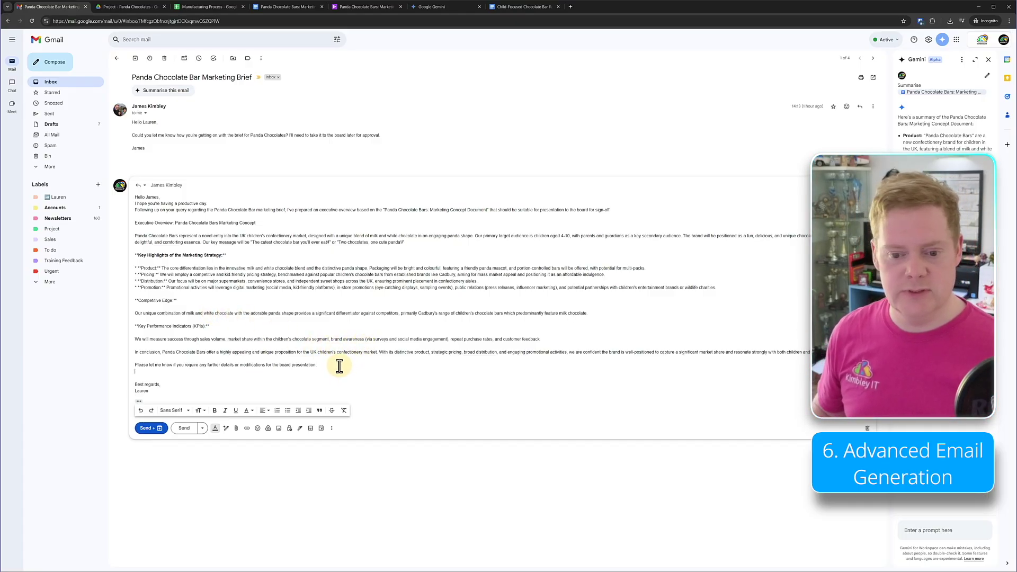
{"action": "key", "text": "Return"}
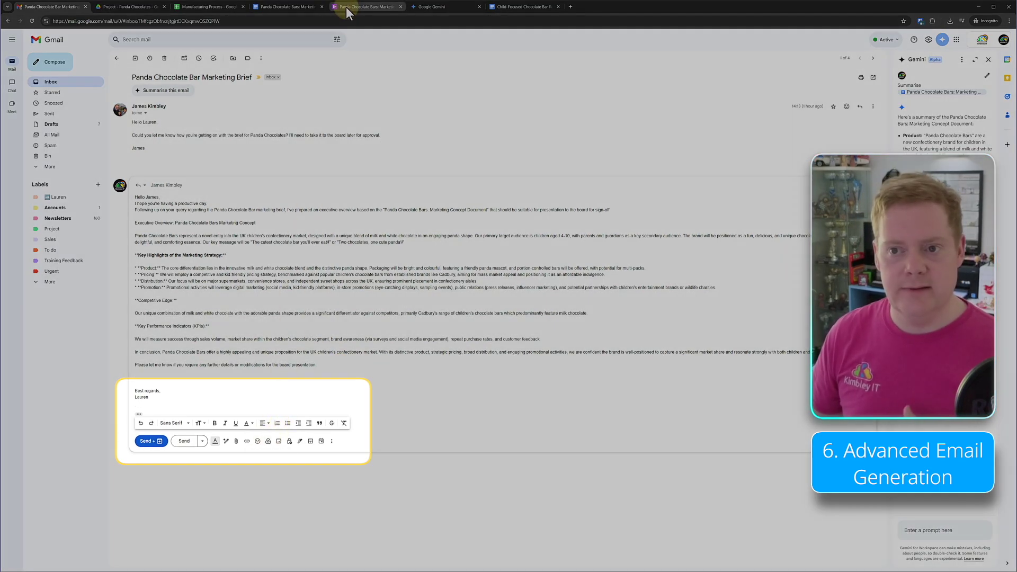
{"action": "left_click", "coordinate": [345, 7]}
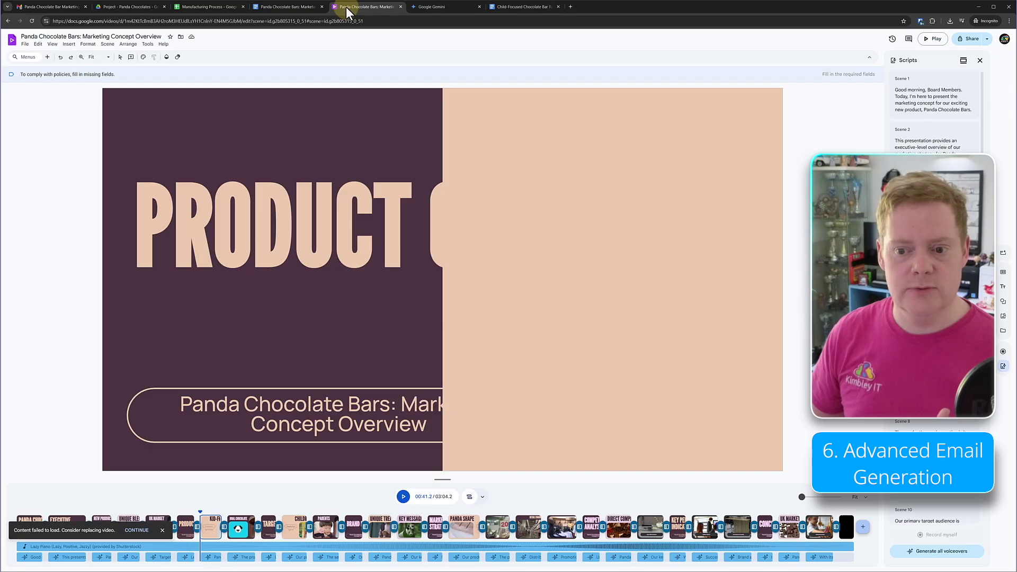